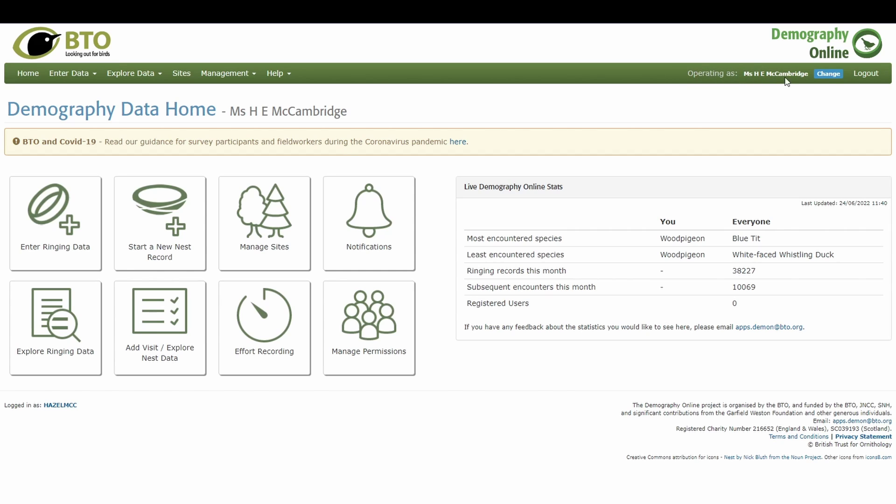
# Switch the operating group to Thetford Forest Ringing Group and acknowledge the change
pyautogui.click(829, 74)
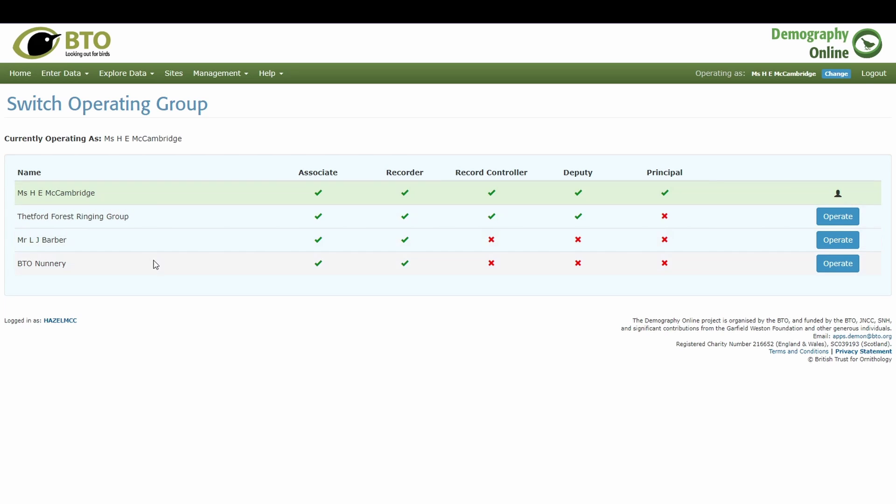
pyautogui.click(835, 218)
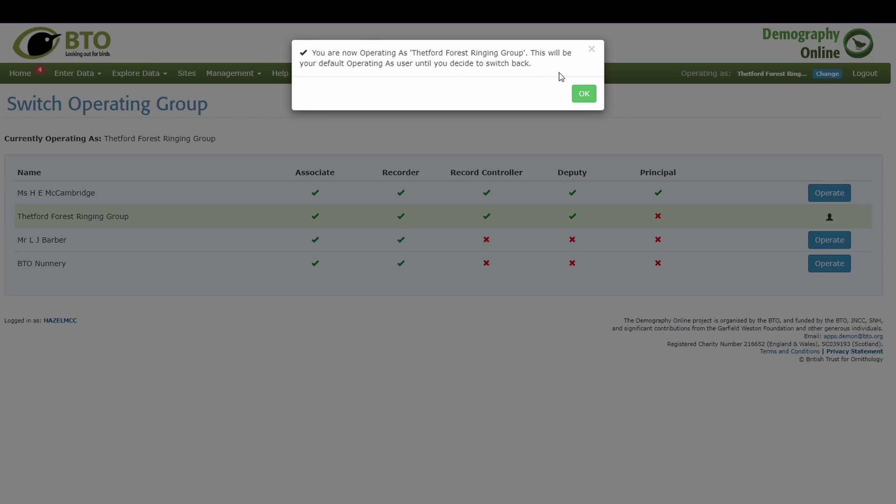
pyautogui.click(583, 94)
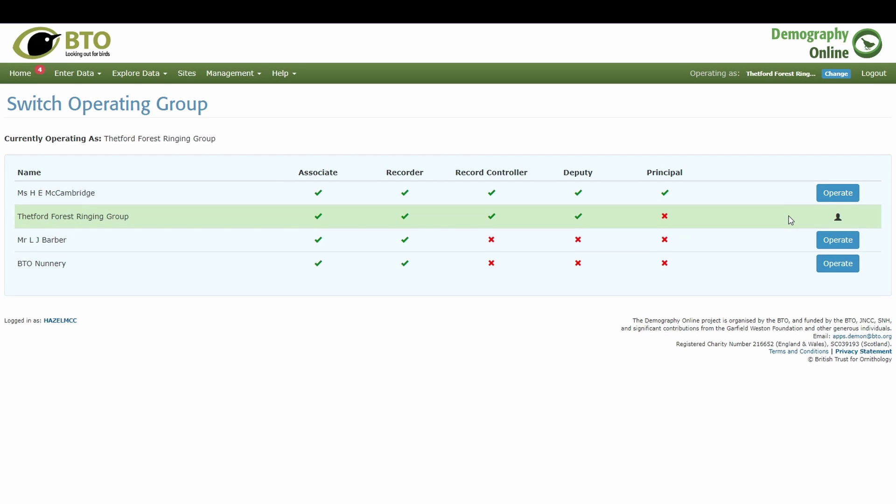
# Switch the operating group back to the personal account and return to the home page
pyautogui.click(840, 197)
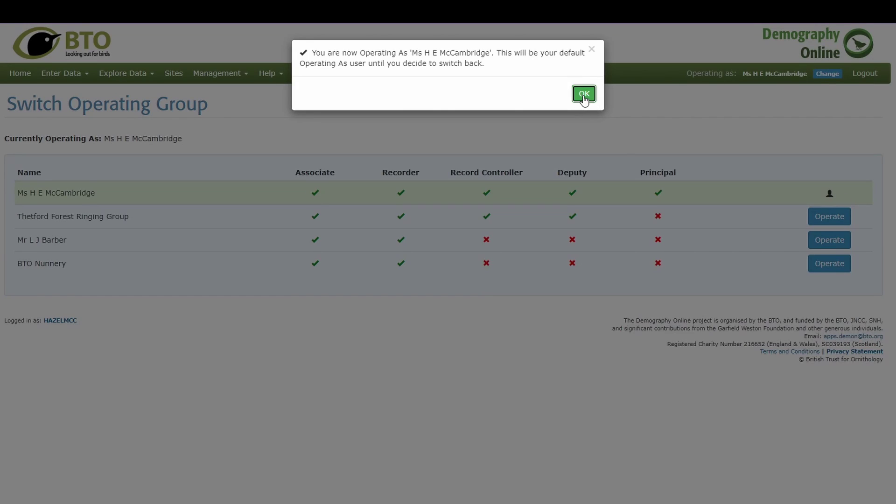
pyautogui.click(584, 94)
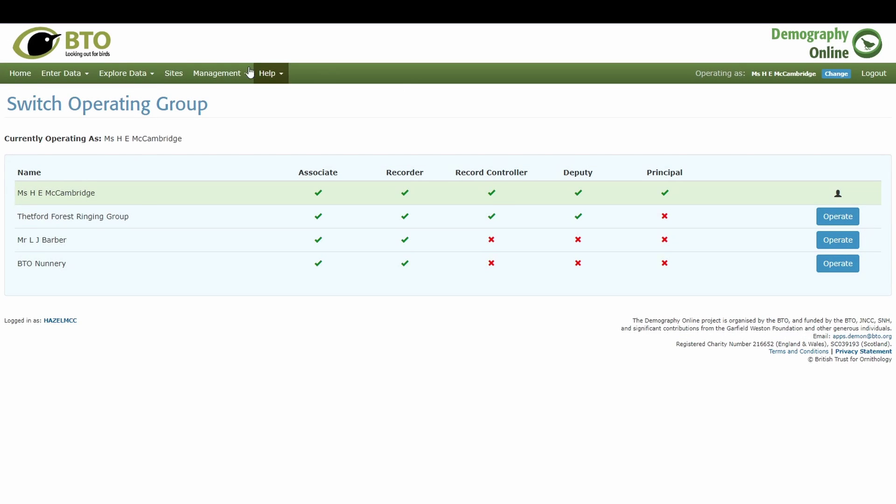
pyautogui.click(25, 77)
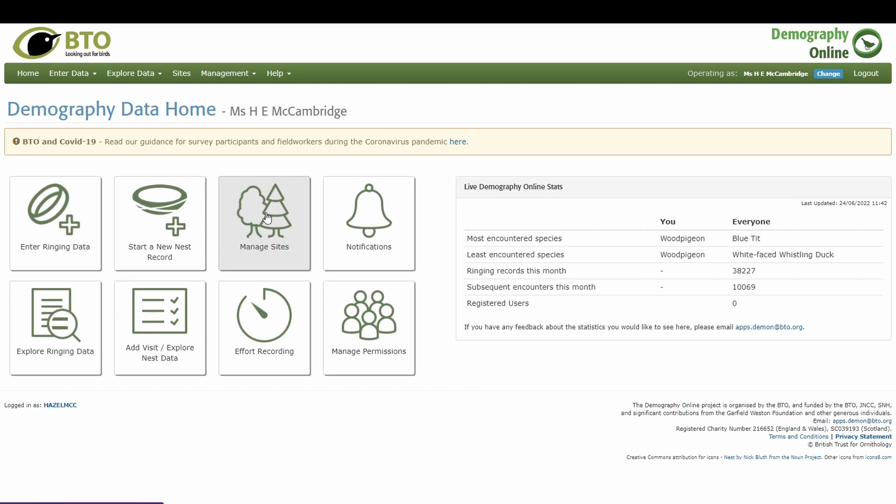
# View the NRS effort recording page with its annual and daily summary options, and return to the home page
pyautogui.click(267, 331)
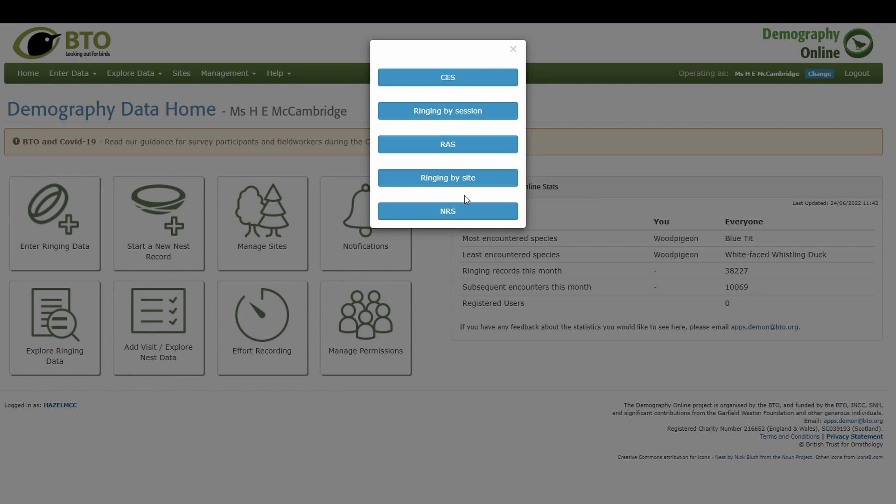
pyautogui.click(447, 214)
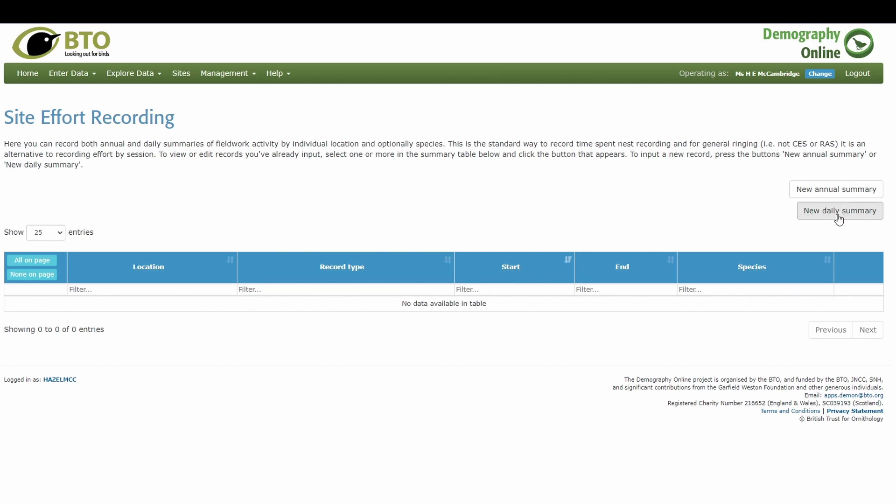
pyautogui.hotkey('alt', 'Left')
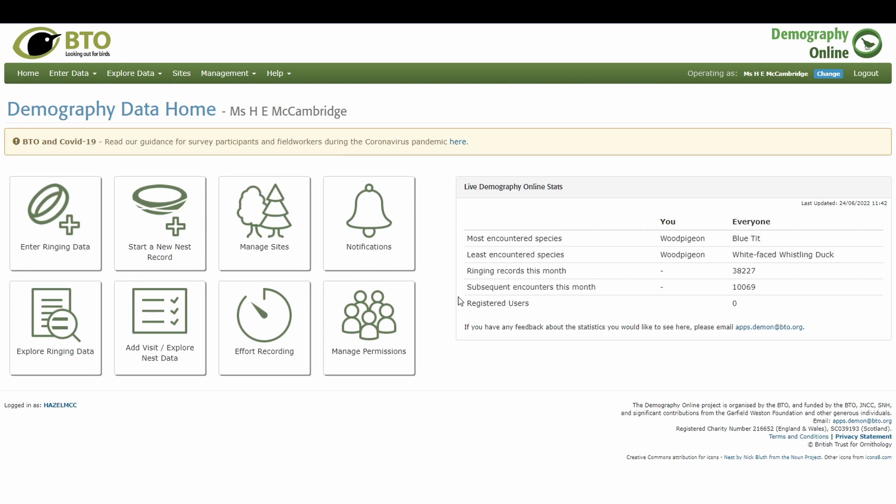
# Start a new nest record and bring its core fields into view
pyautogui.click(174, 218)
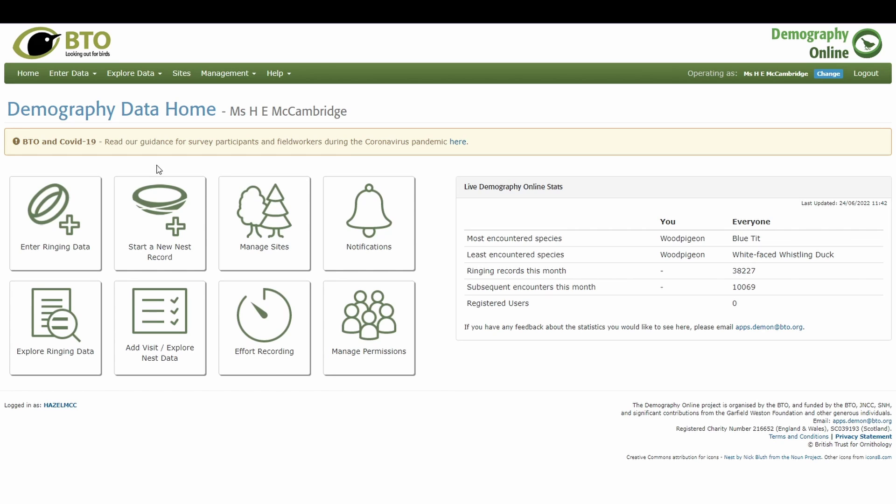
pyautogui.click(162, 232)
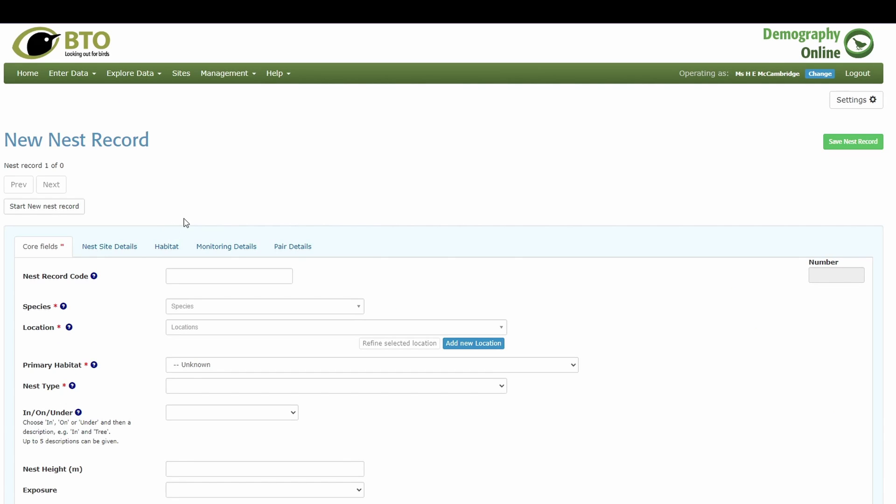
pyautogui.scroll(-2, 142, 182)
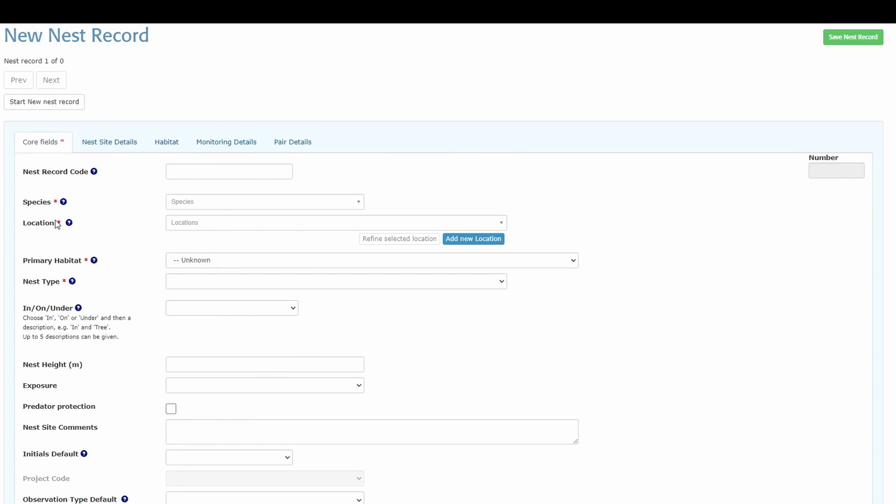
pyautogui.click(468, 239)
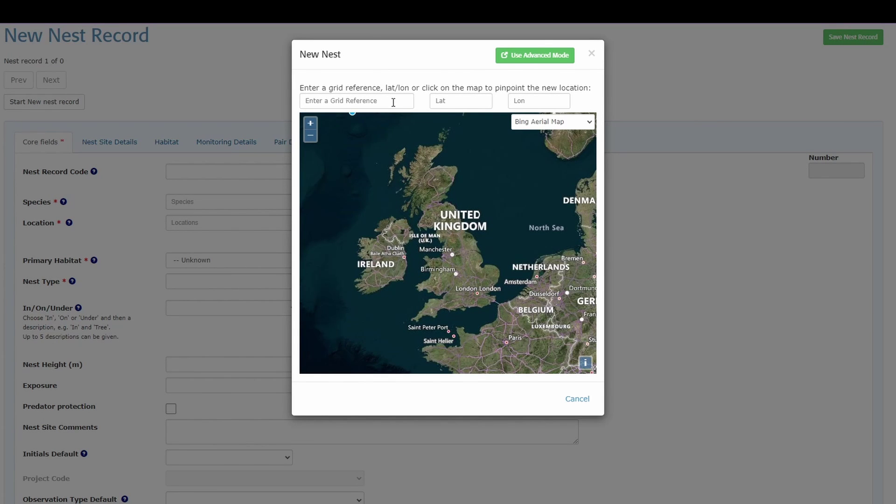
pyautogui.scroll(3, 467, 256)
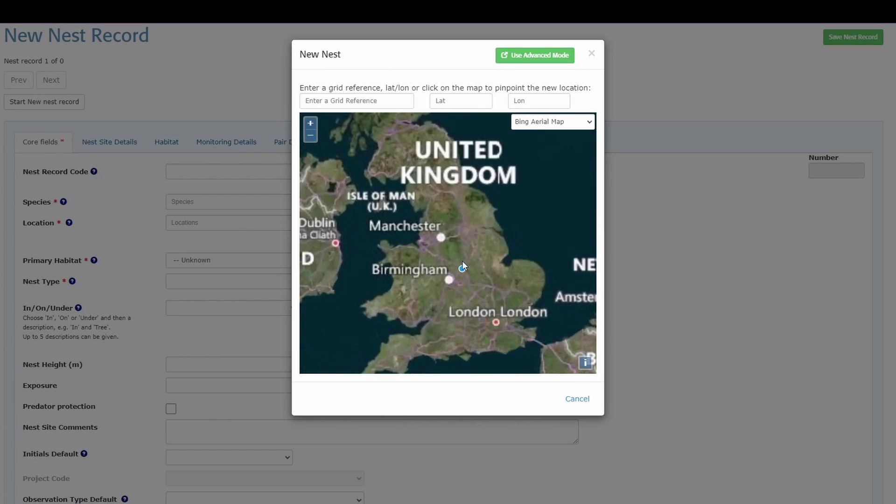
pyautogui.scroll(3, 474, 214)
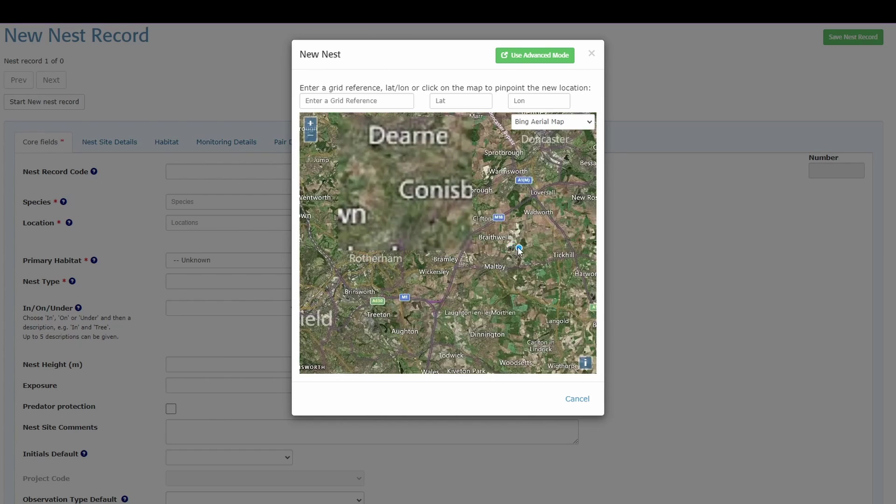
pyautogui.scroll(5, 448, 211)
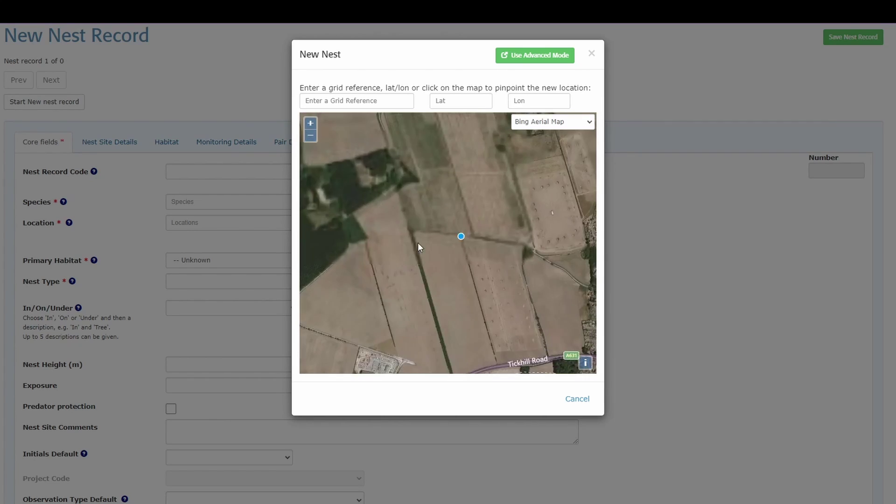
pyautogui.scroll(2, 448, 262)
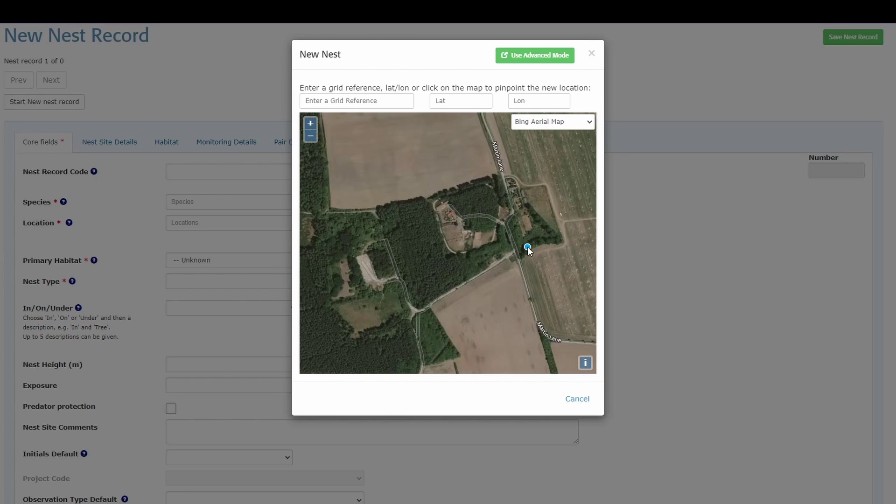
pyautogui.scroll(2, 513, 247)
pyautogui.scroll(3, 499, 247)
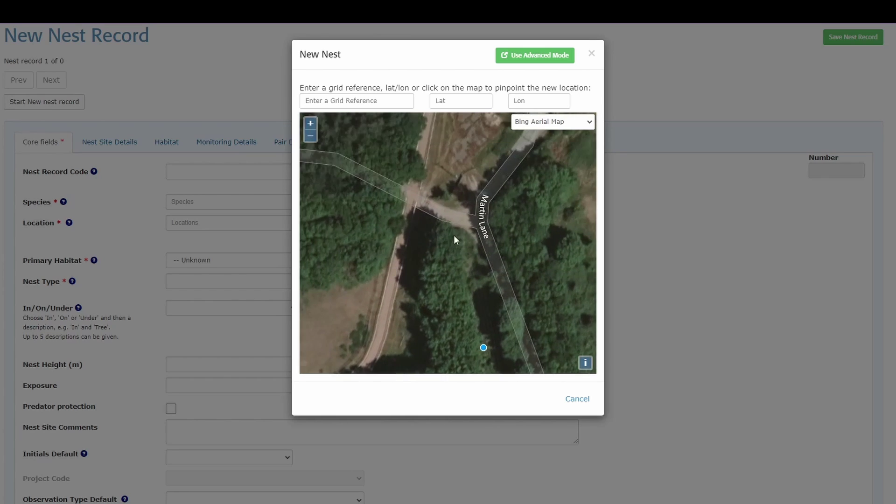
pyautogui.moveTo(454, 235); pyautogui.dragTo(449, 294)
pyautogui.moveTo(486, 219); pyautogui.dragTo(476, 236)
pyautogui.scroll(2, 462, 256)
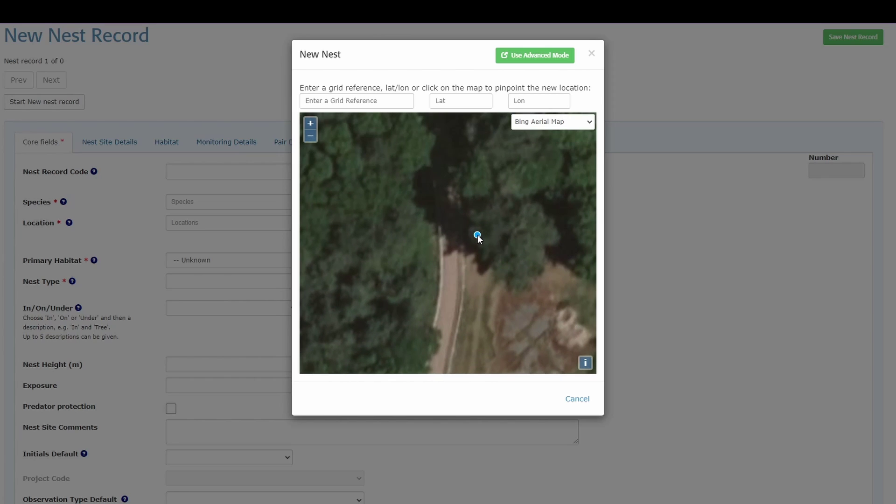
pyautogui.click(477, 233)
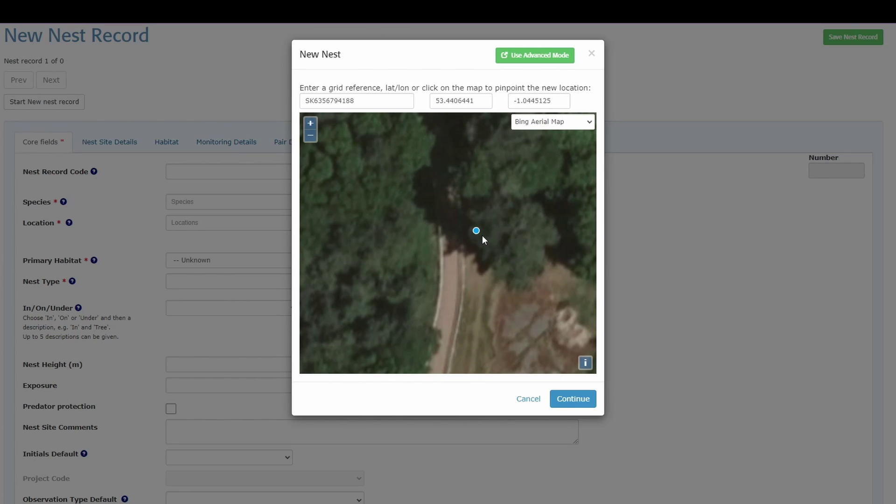
pyautogui.scroll(-2, 512, 254)
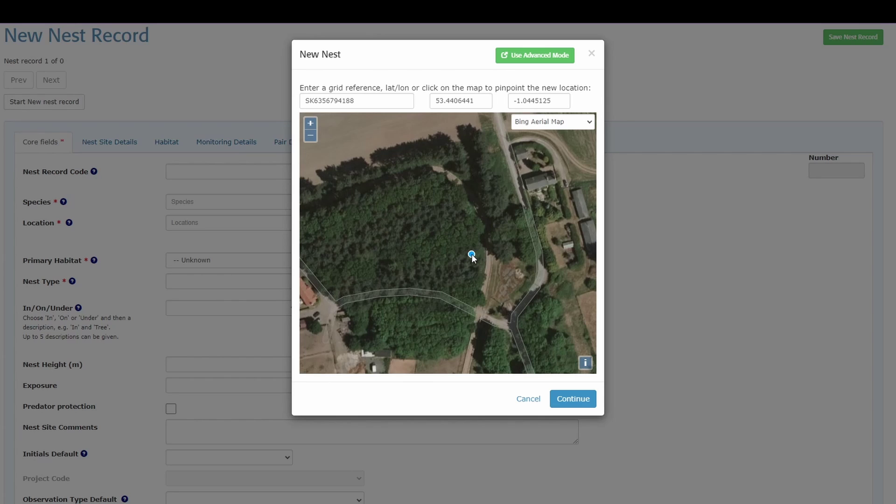
pyautogui.moveTo(473, 257)
pyautogui.mouseDown()
pyautogui.moveTo(476, 277)
pyautogui.moveTo(501, 251)
pyautogui.mouseUp()
pyautogui.click(577, 399)
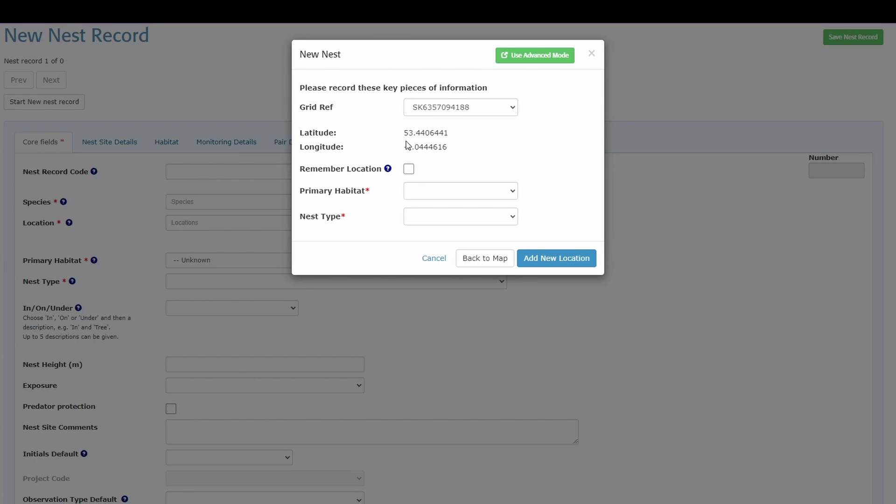
# Set the new location's primary habitat to E6 Other farming and its nest type to Unenclosed
pyautogui.click(447, 191)
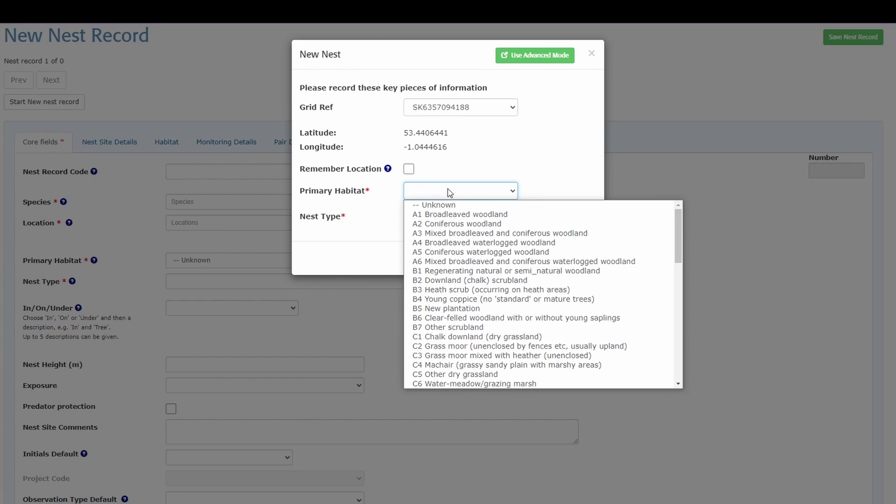
pyautogui.scroll(-4, 451, 306)
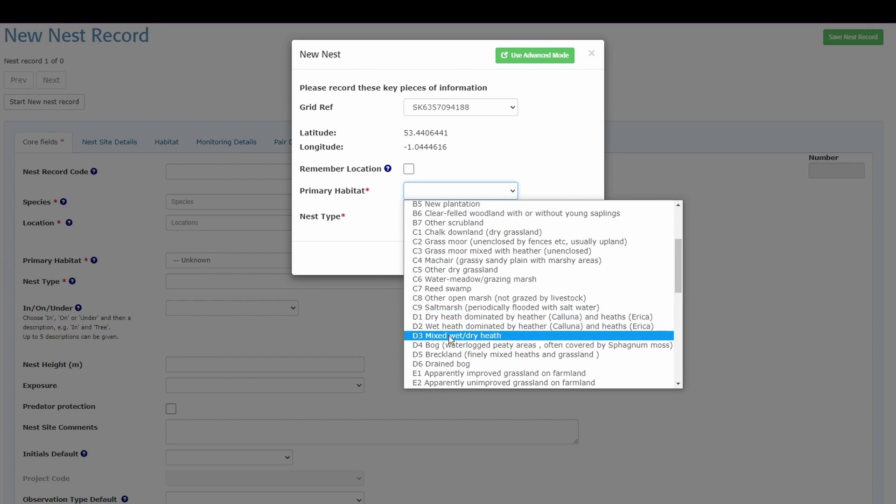
pyautogui.scroll(-2, 458, 299)
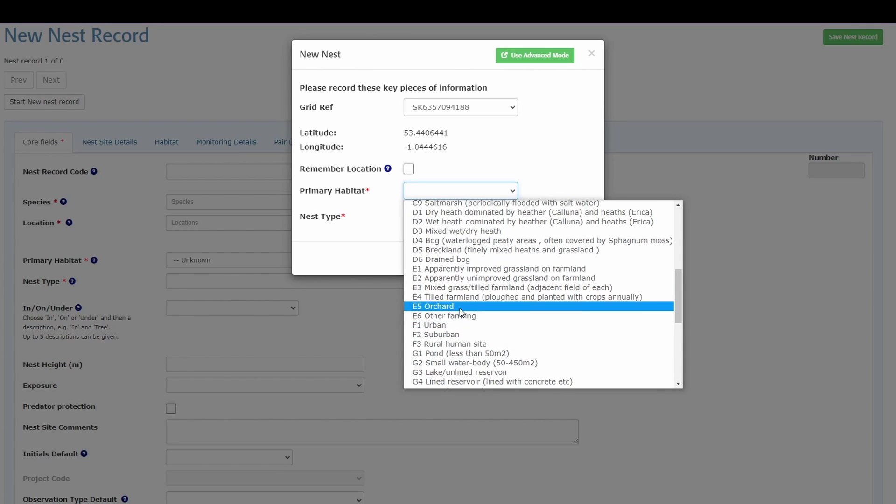
pyautogui.scroll(-3, 462, 322)
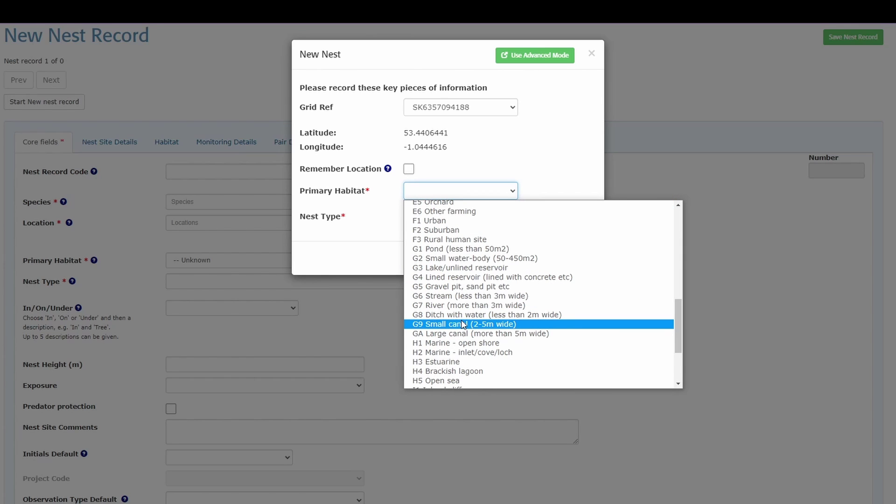
pyautogui.click(456, 212)
pyautogui.click(428, 221)
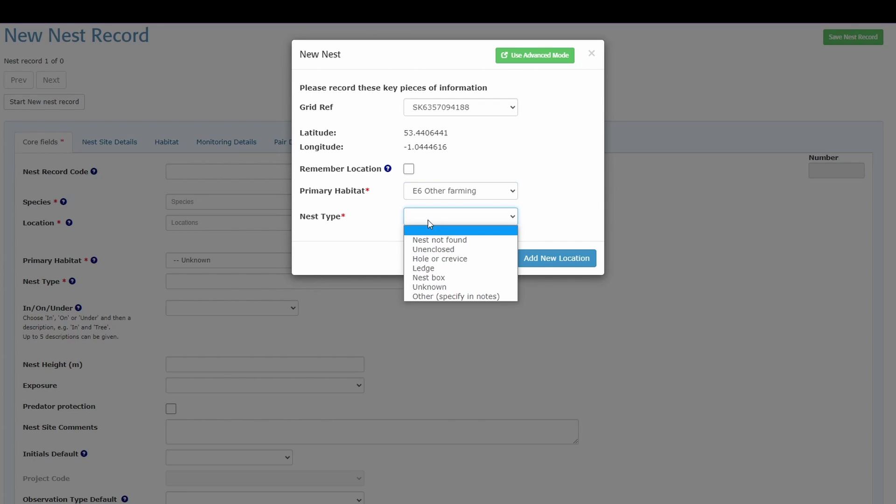
pyautogui.click(451, 251)
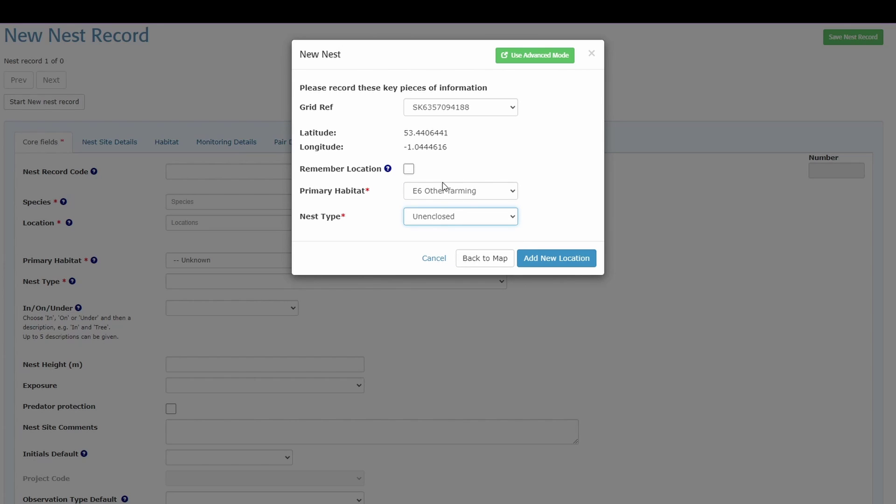
# Preview the extra fields for remembering the location, turn that option off again, and add the new location to the record
pyautogui.click(409, 169)
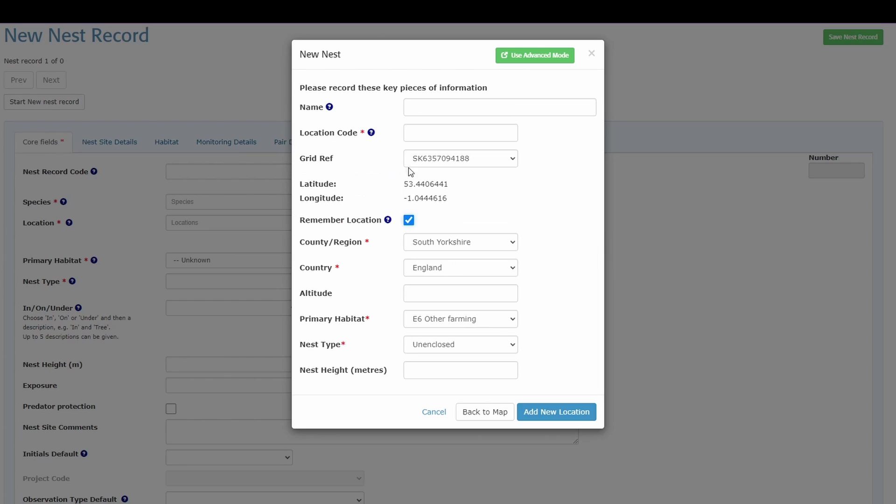
pyautogui.click(409, 222)
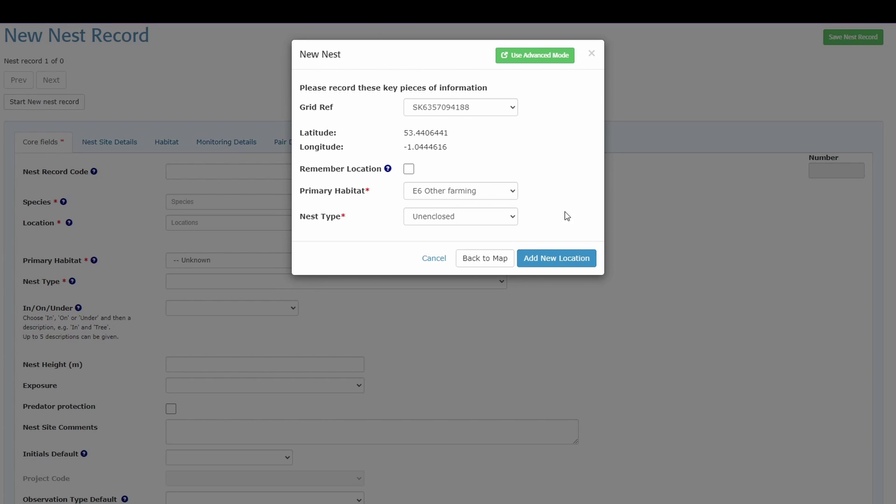
pyautogui.click(562, 260)
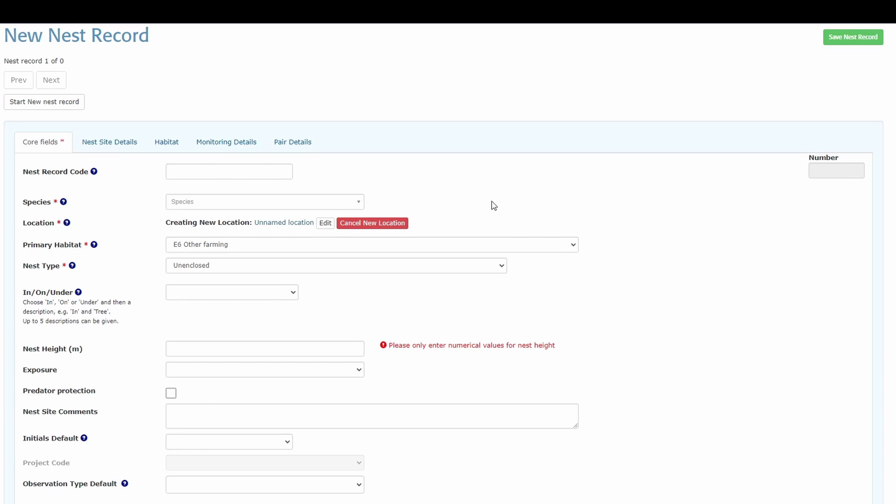
# Find the species by the code "blabi" and set the nest record's species to Blackbird
pyautogui.click(215, 203)
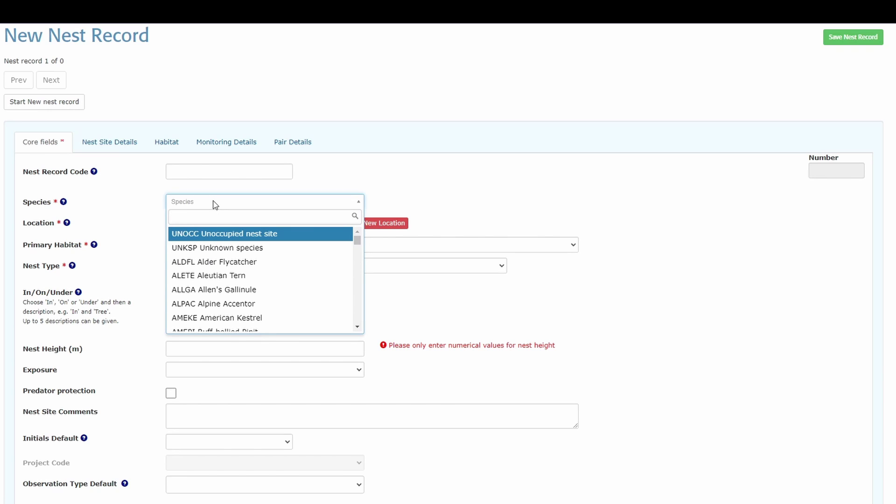
pyautogui.write('blabi')
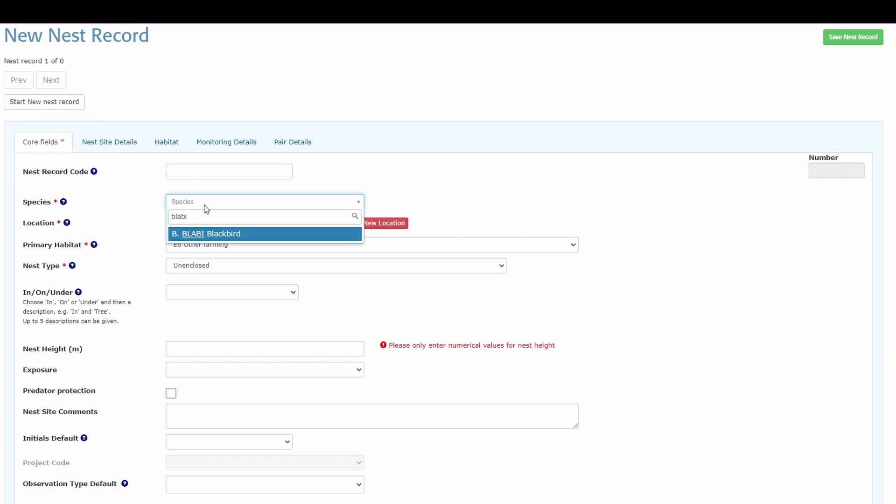
pyautogui.click(209, 234)
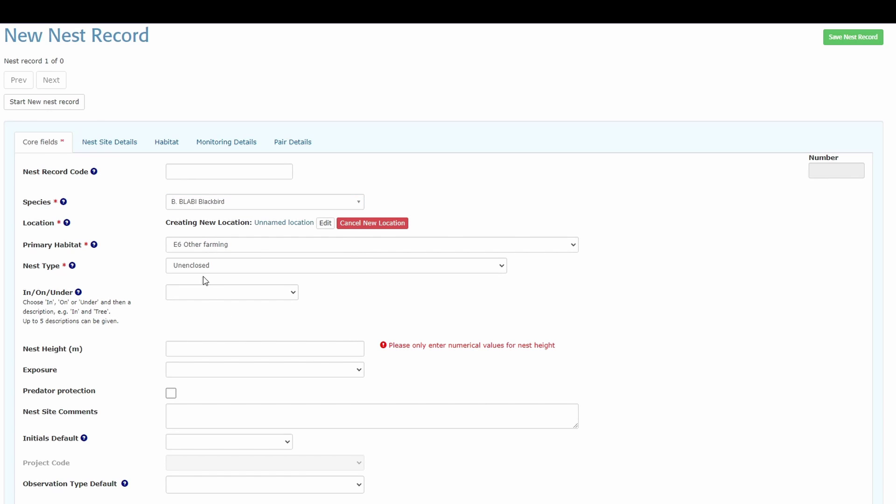
pyautogui.scroll(-1, 228, 314)
pyautogui.scroll(-1, 228, 303)
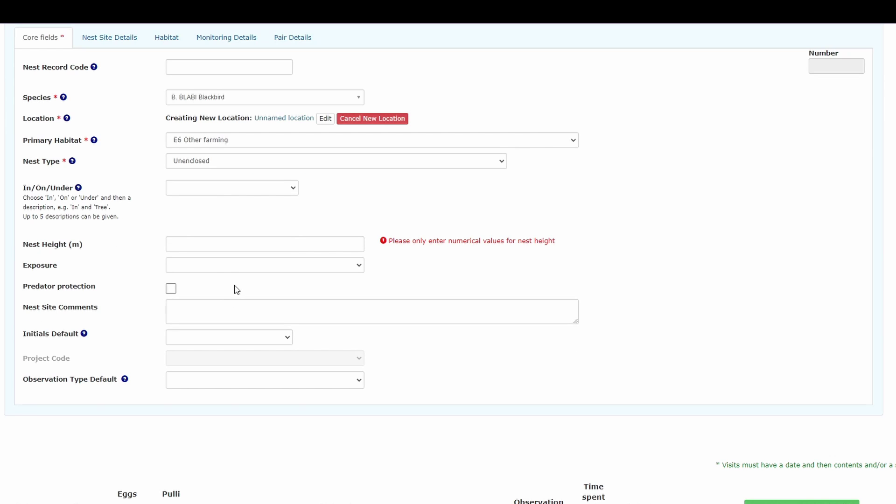
# Set the nest record's default observation type to Nest visit
pyautogui.scroll(1, 189, 247)
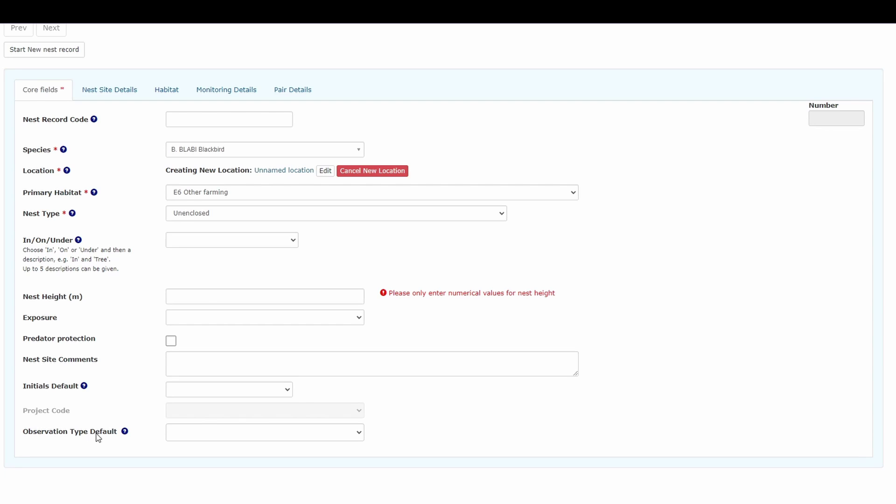
pyautogui.click(201, 436)
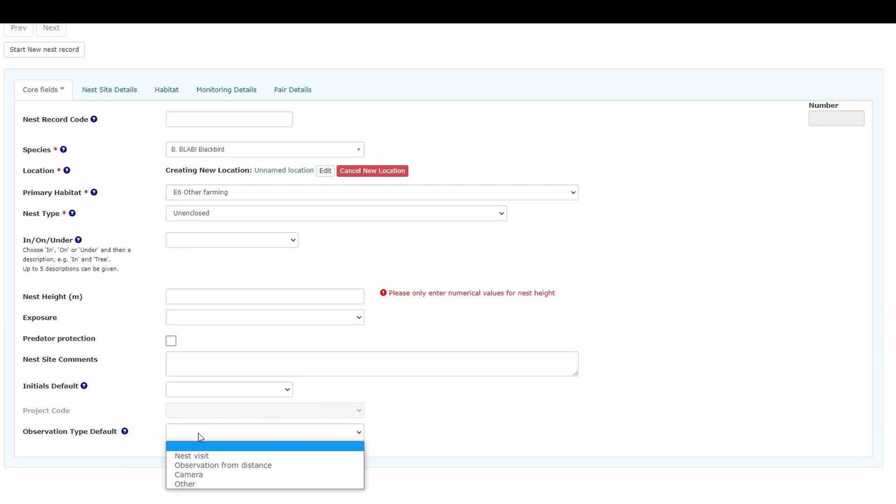
pyautogui.click(206, 458)
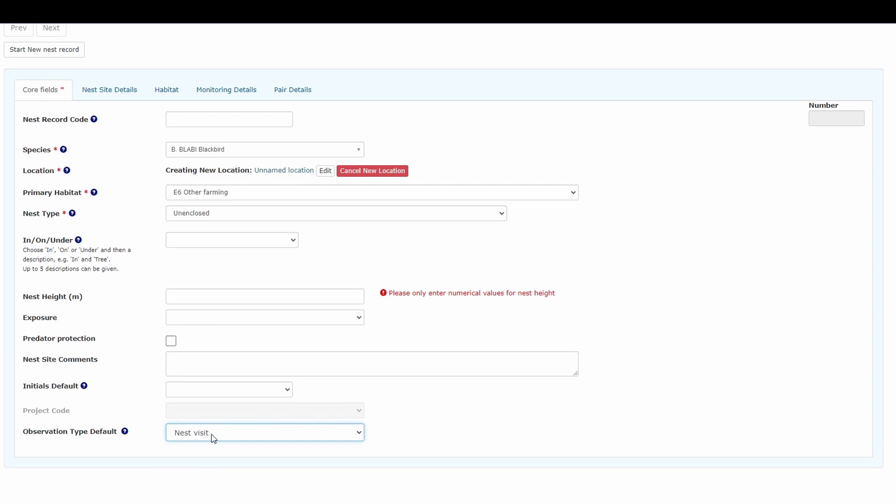
pyautogui.click(462, 430)
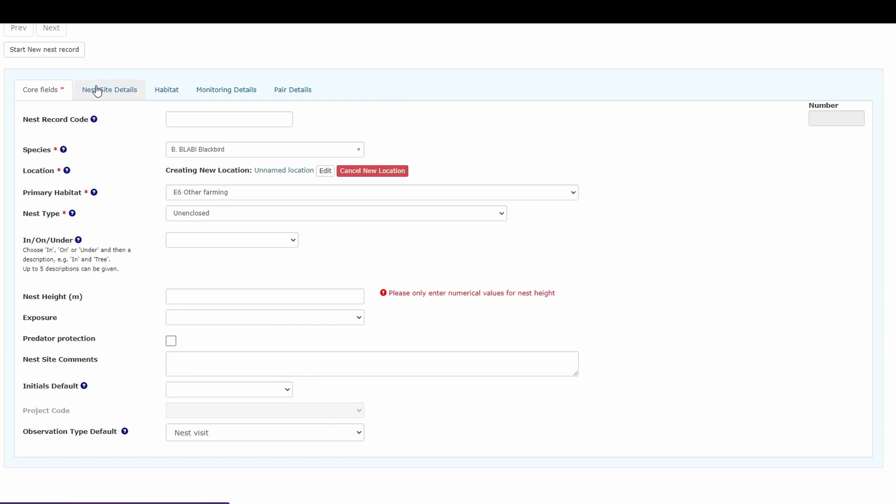
# Review the optional nest site, habitat, monitoring and pair detail fields of the nest record
pyautogui.click(124, 91)
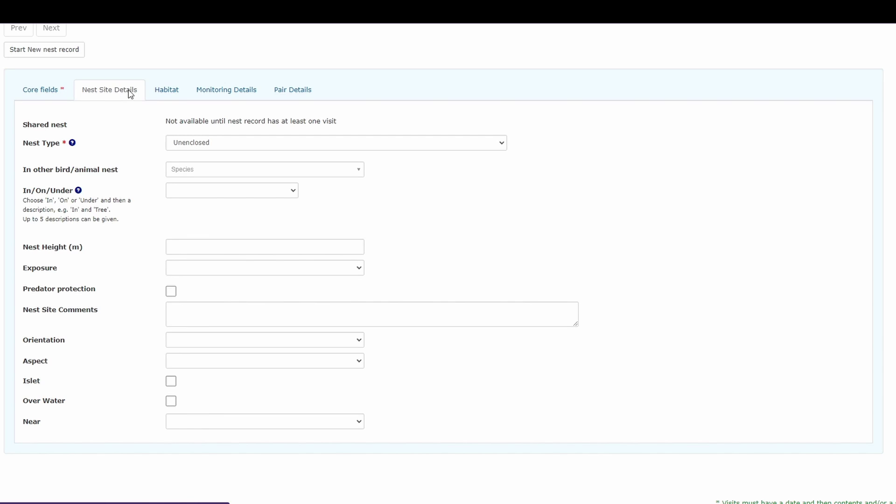
pyautogui.click(167, 90)
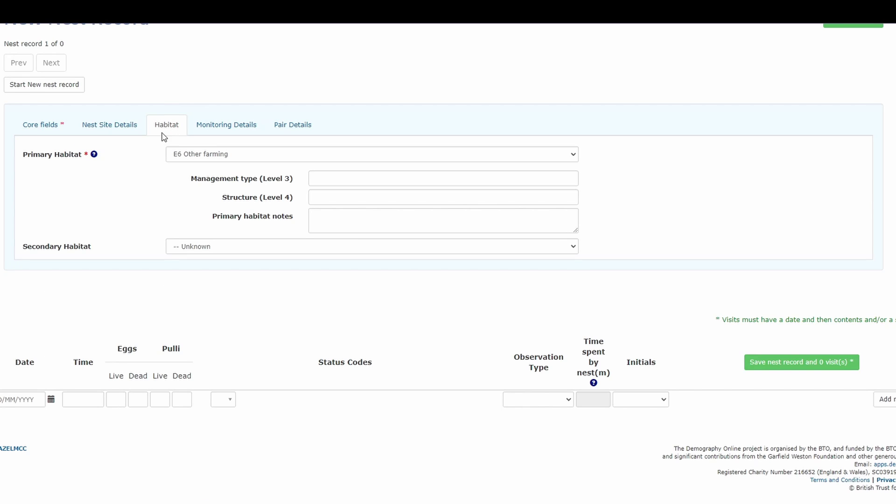
pyautogui.click(230, 128)
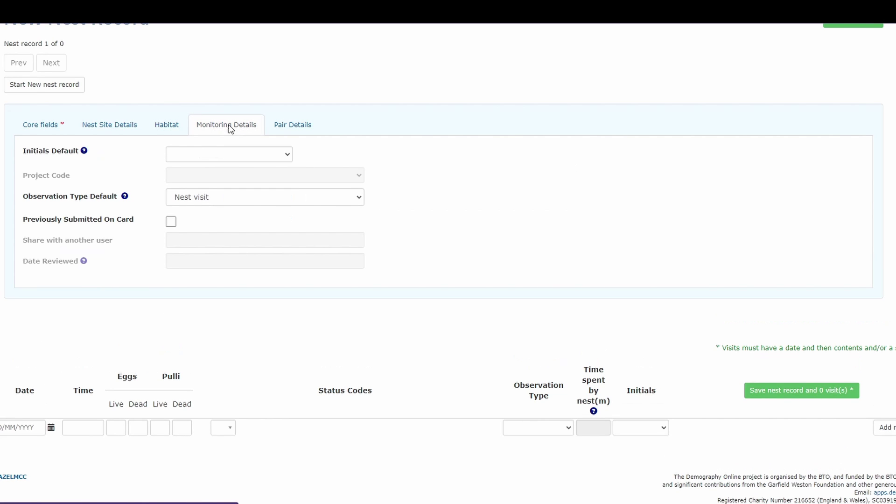
pyautogui.click(299, 130)
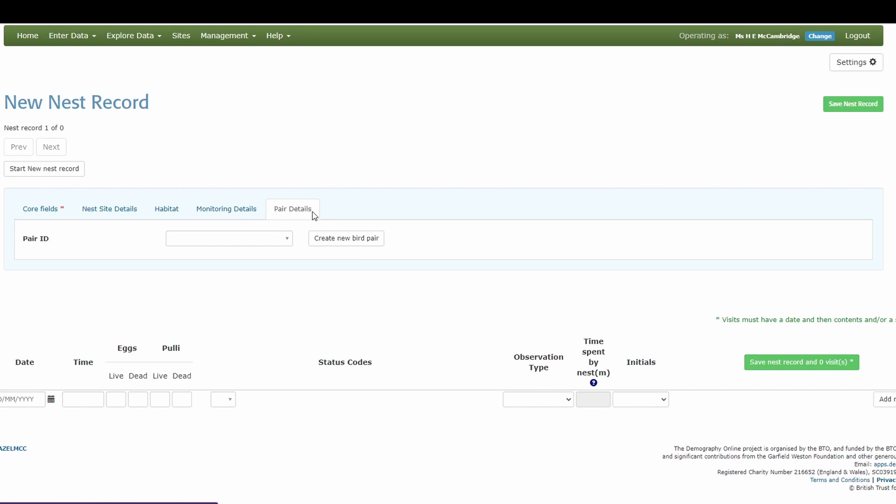
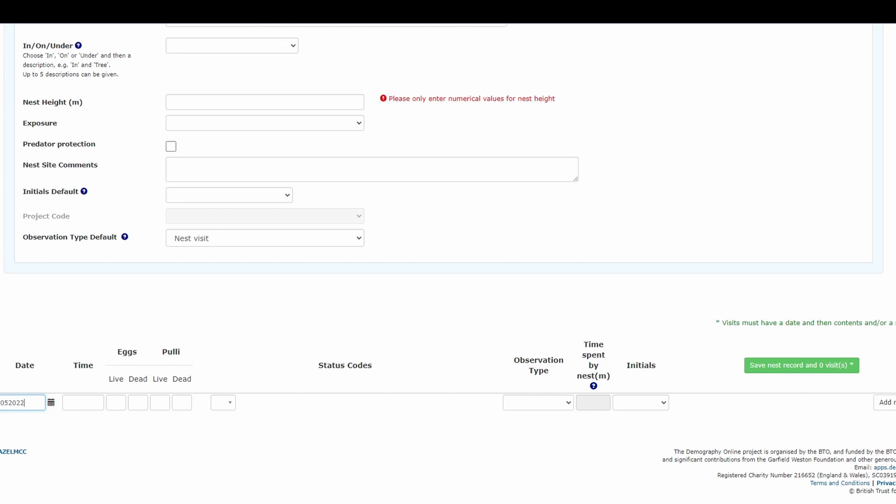
# Enter a nest visit dated in May 2022 at 13:00 with 4 live eggs
pyautogui.press('Tab')
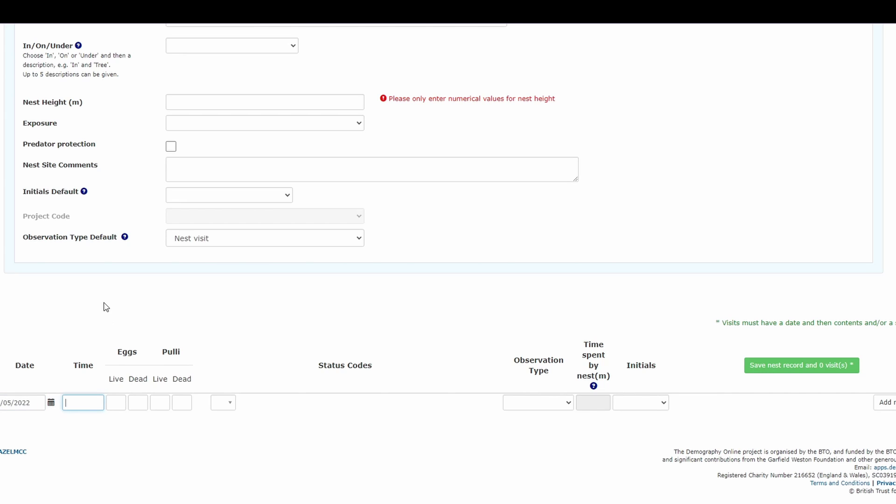
pyautogui.press('Tab')
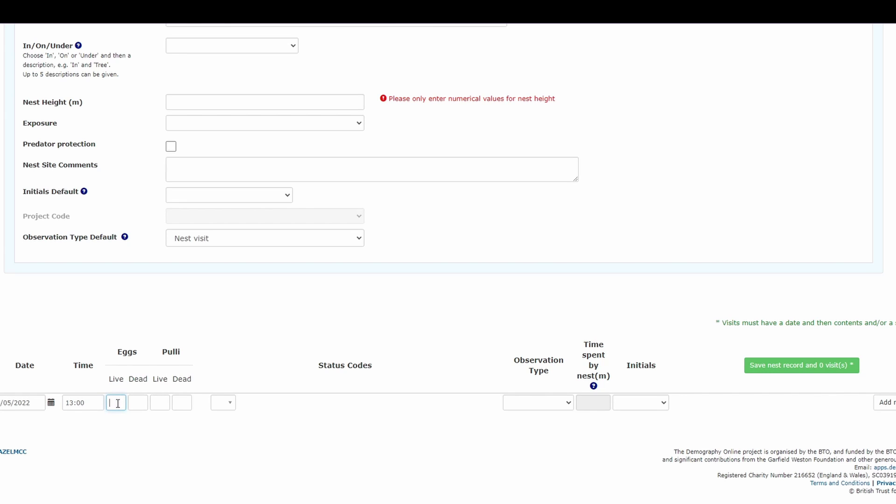
# Set the visit's first status code to the egg code WA
pyautogui.click(231, 404)
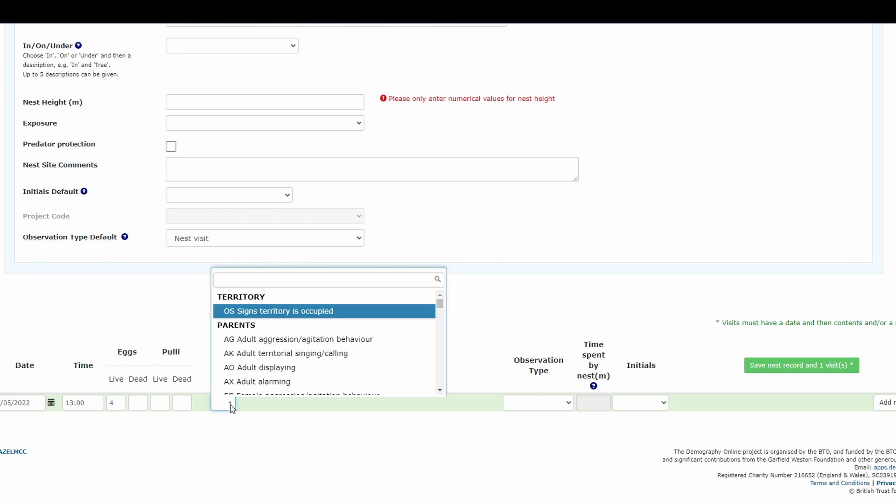
pyautogui.click(231, 404)
pyautogui.click(231, 404)
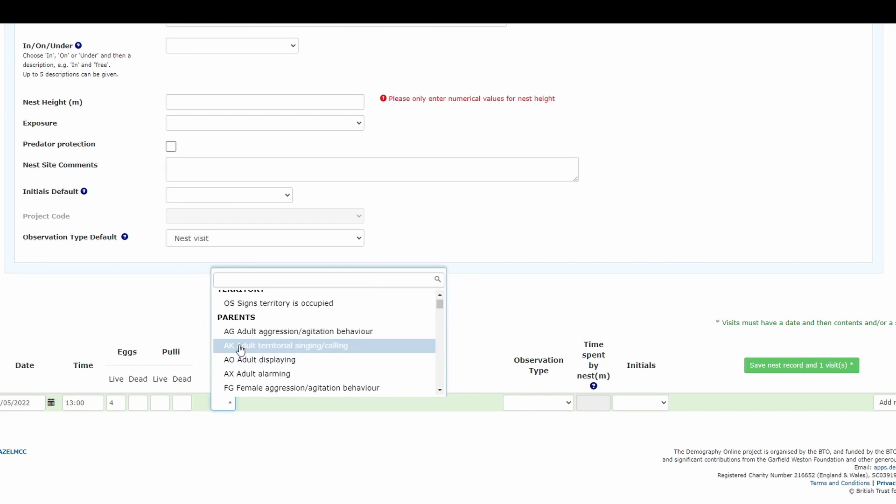
pyautogui.moveTo(440, 305); pyautogui.dragTo(440, 320)
pyautogui.scroll(-3, 287, 374)
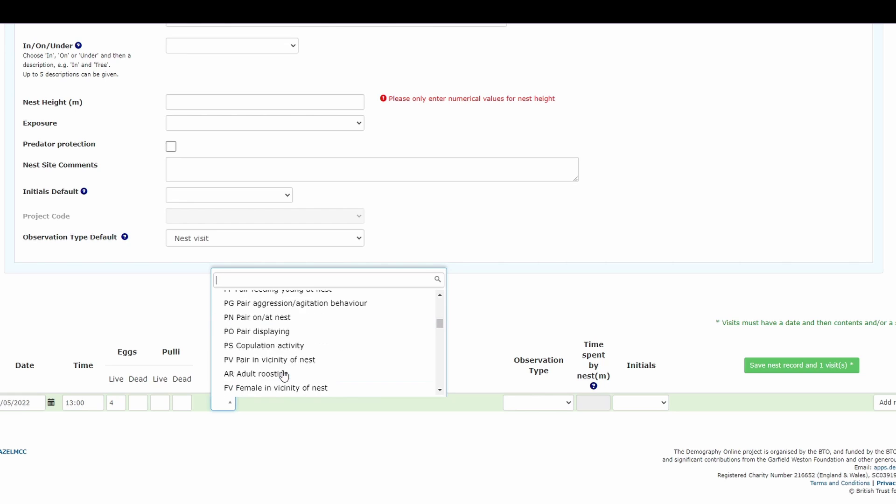
pyautogui.scroll(-4, 283, 374)
pyautogui.scroll(2, 284, 375)
pyautogui.scroll(-3, 284, 375)
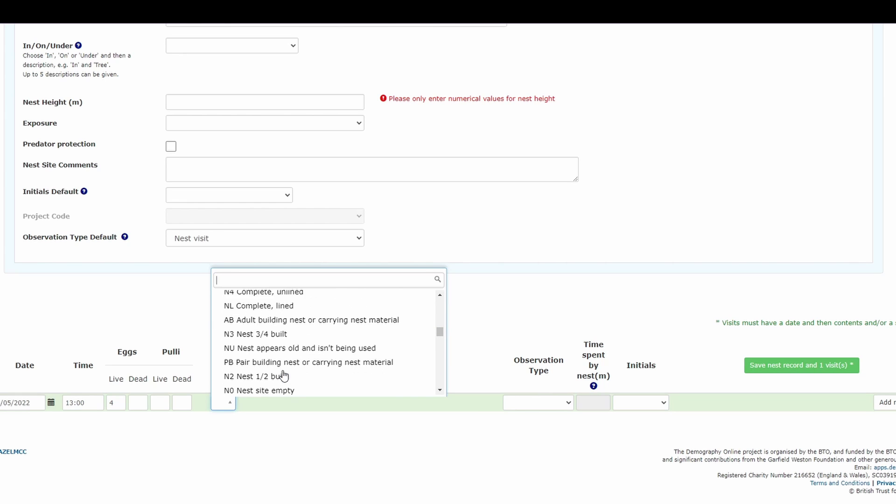
pyautogui.scroll(-2, 283, 374)
pyautogui.scroll(-2, 282, 371)
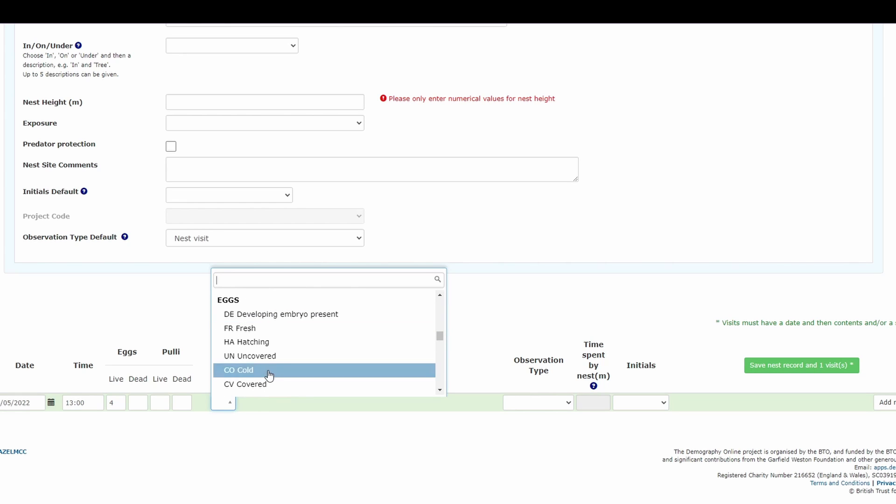
pyautogui.scroll(-1, 269, 375)
pyautogui.scroll(1, 261, 371)
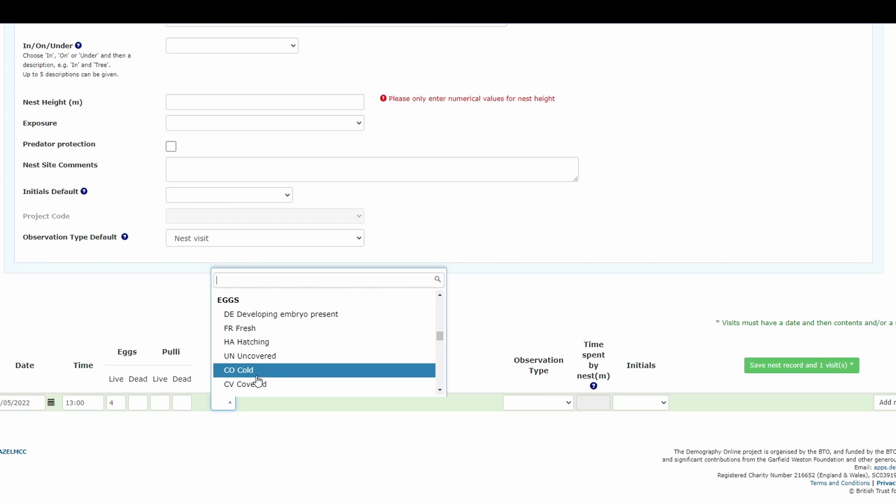
pyautogui.scroll(-1, 261, 364)
pyautogui.click(254, 349)
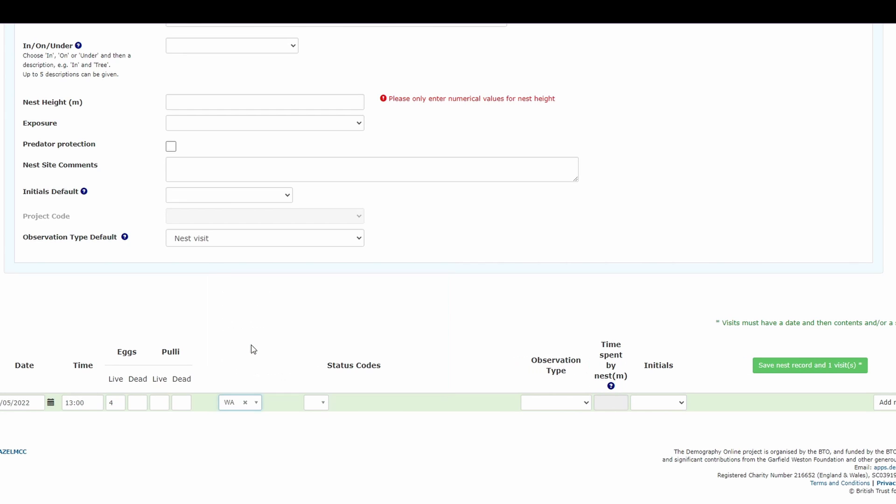
# Add the second status code AG Adult aggression/agitation behaviour to the visit
pyautogui.click(326, 403)
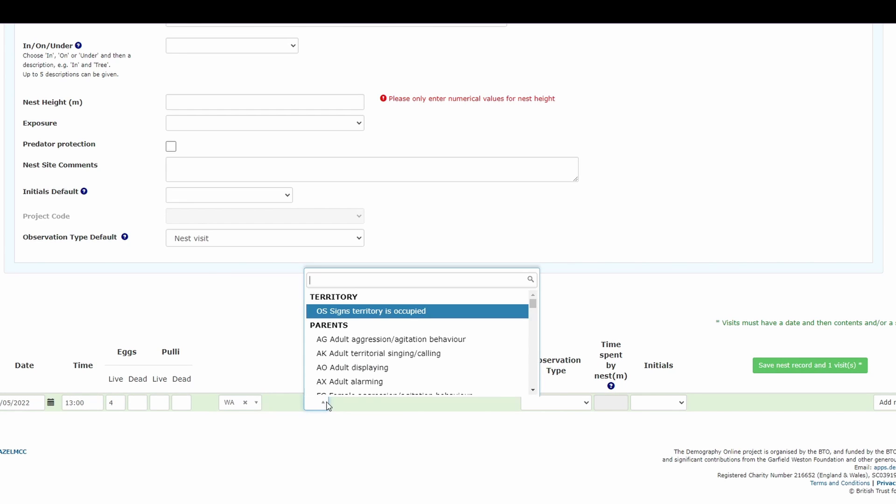
pyautogui.scroll(-1, 340, 366)
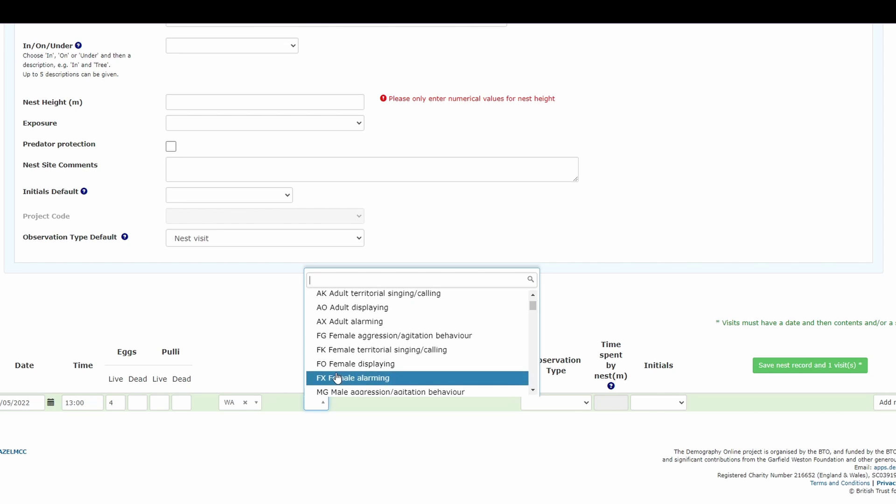
pyautogui.scroll(1, 342, 374)
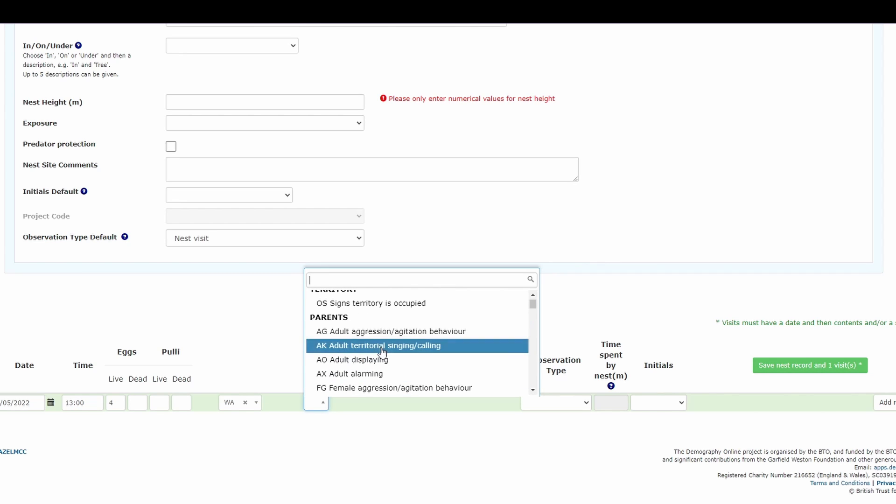
pyautogui.click(408, 332)
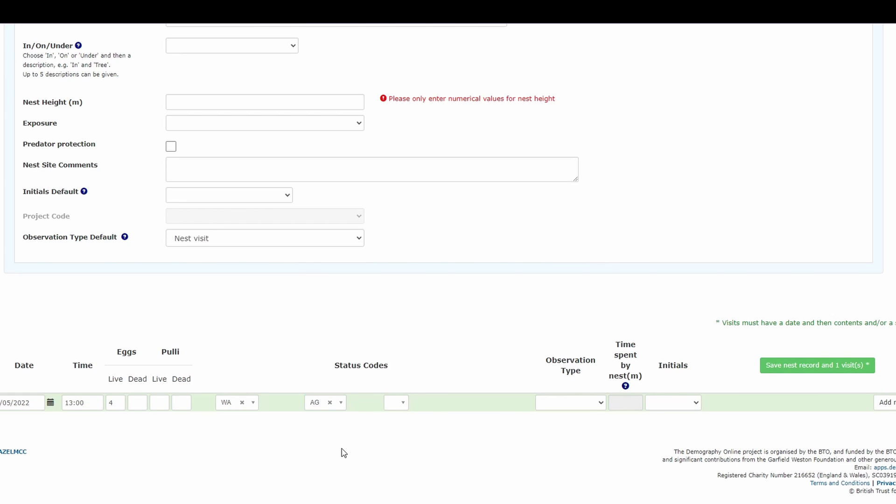
# Check the choices offered for the visit's observation type and initials
pyautogui.click(601, 402)
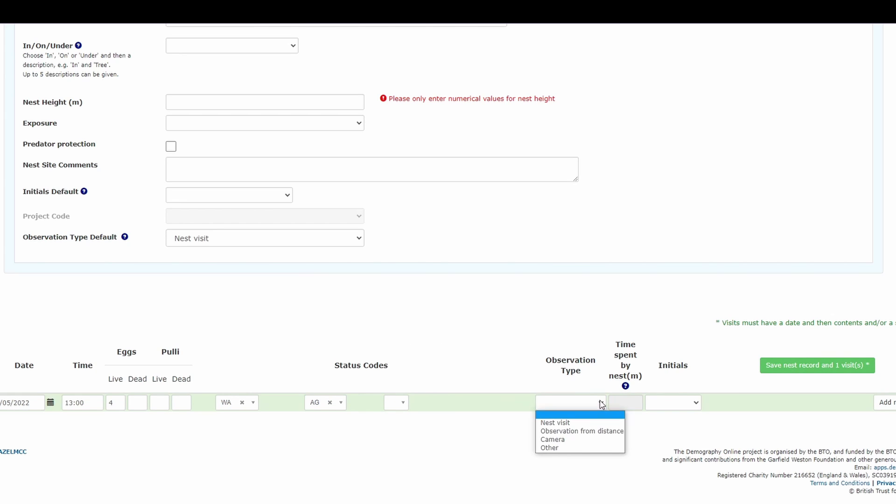
pyautogui.click(601, 402)
pyautogui.click(694, 402)
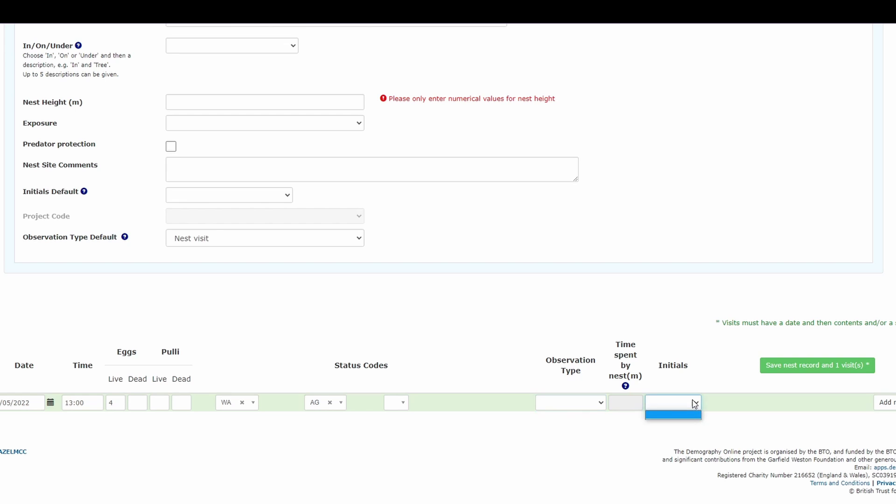
pyautogui.click(694, 402)
pyautogui.click(596, 404)
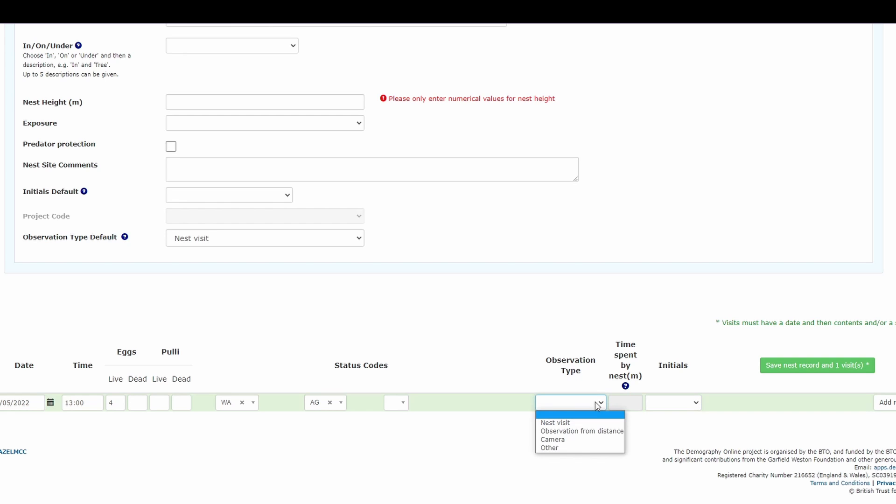
pyautogui.click(597, 404)
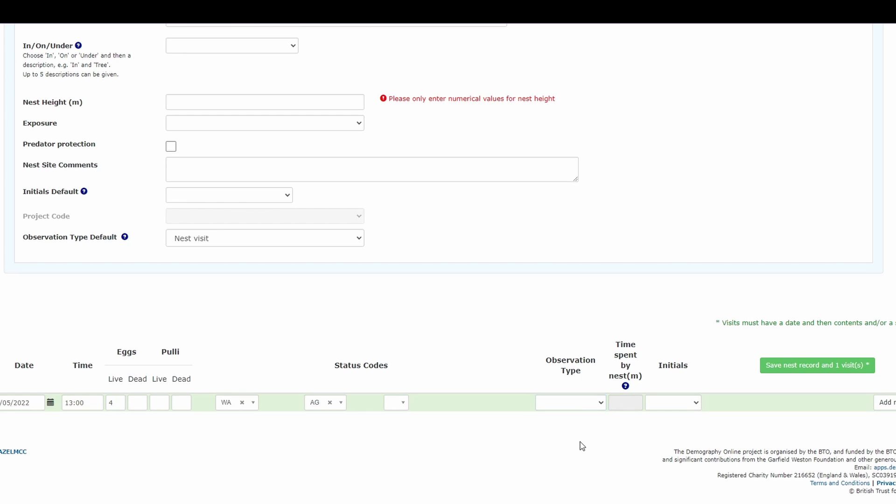
# Look over the nest record form from its core fields to the visit row and its save options
pyautogui.scroll(2, 560, 346)
pyautogui.scroll(3, 560, 346)
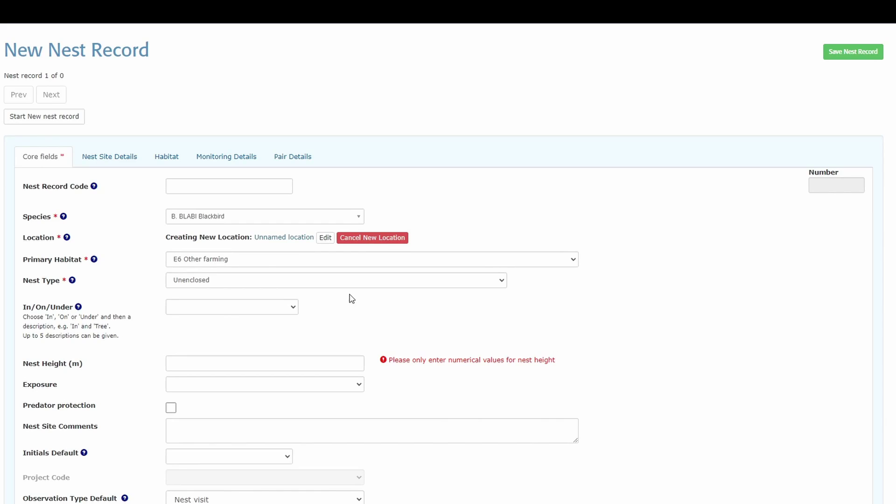
pyautogui.scroll(-1, 494, 362)
pyautogui.scroll(-3, 652, 338)
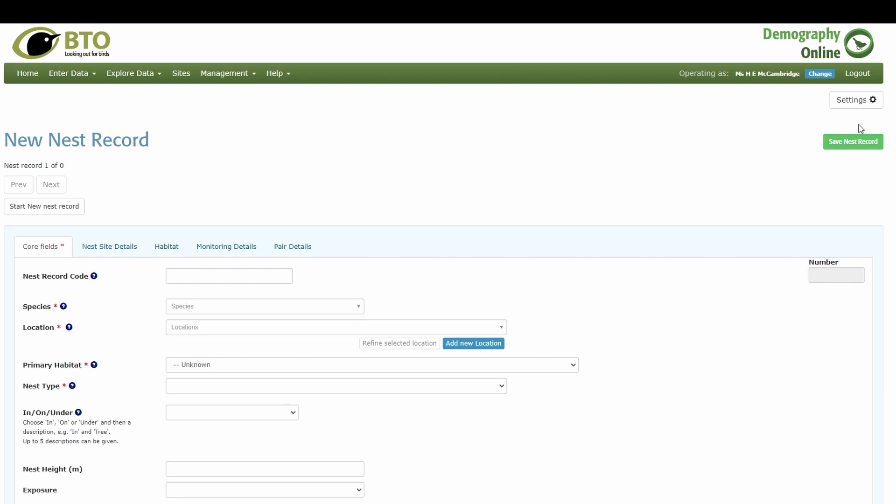
pyautogui.scroll(-8, 820, 371)
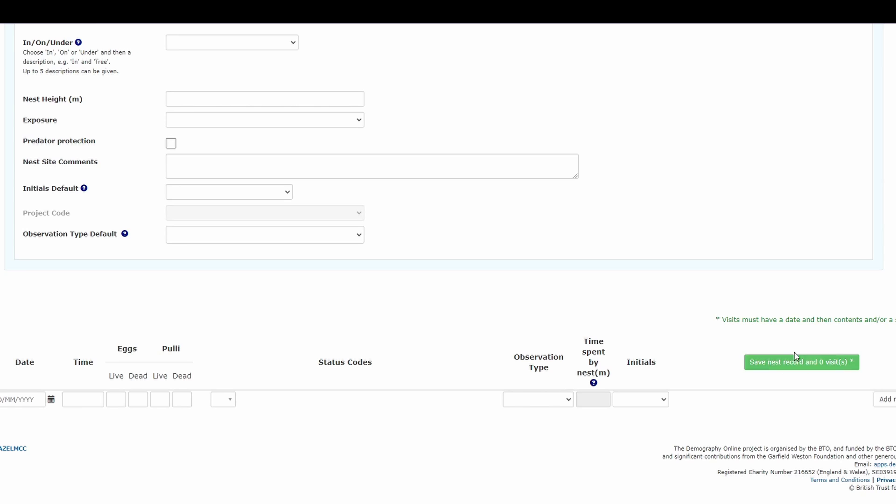
pyautogui.scroll(8, 574, 183)
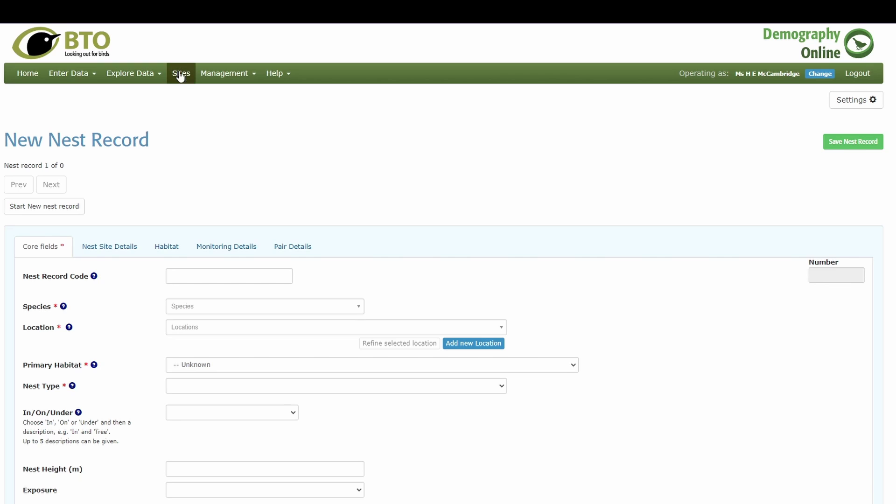
# Return to the Demography home page and open the site management page
pyautogui.click(27, 80)
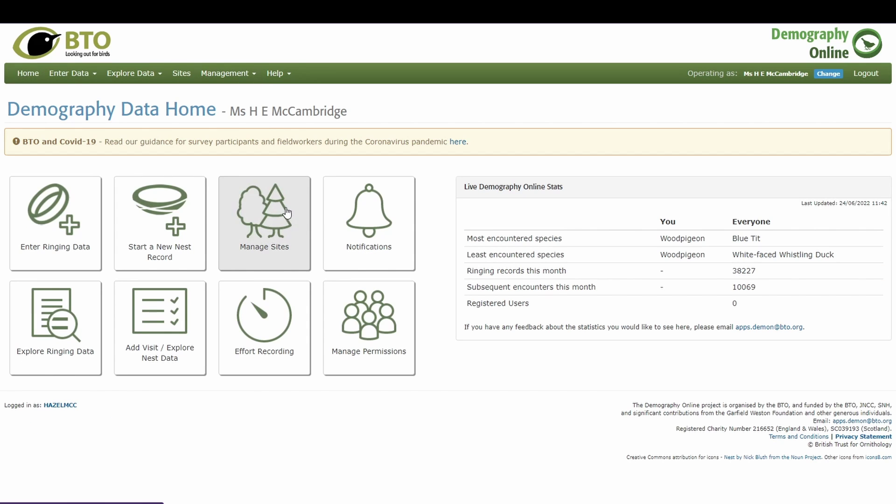
pyautogui.click(267, 217)
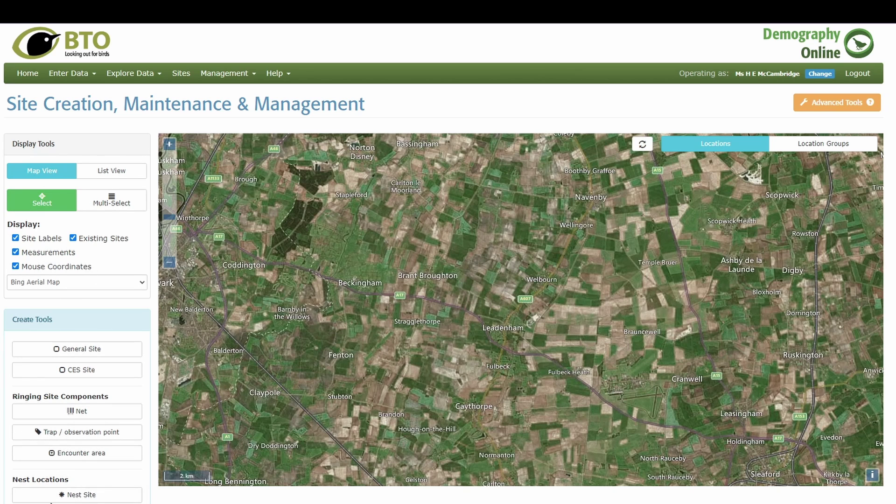
pyautogui.click(72, 496)
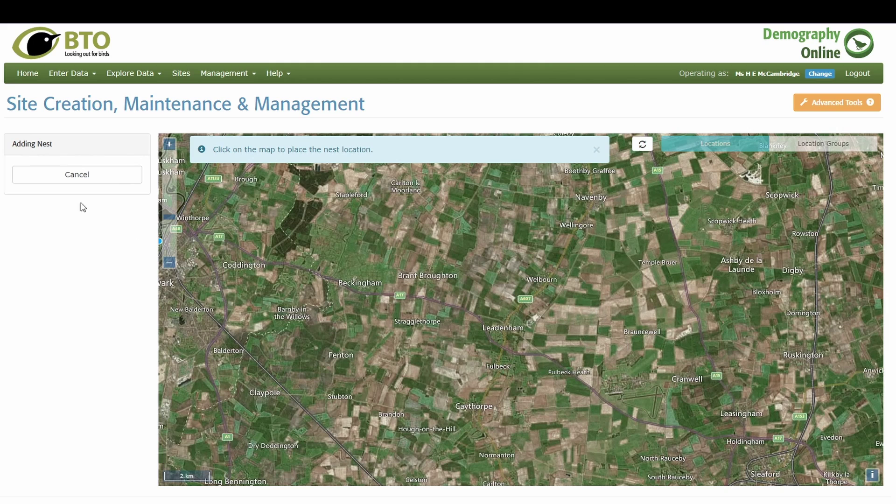
pyautogui.click(77, 174)
pyautogui.scroll(2, 80, 252)
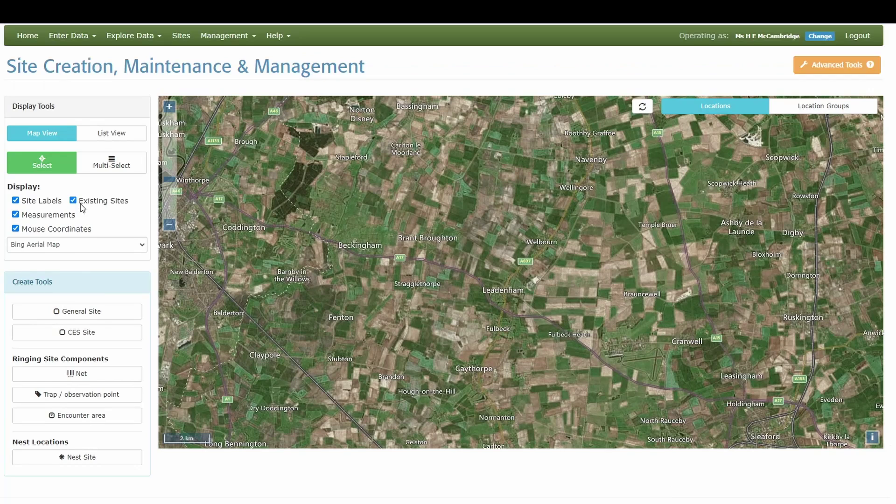
# Outline a new general site of about 7.8 hectares around the woodland north of the lake, bounded by Rookery Lane on its west side
pyautogui.click(82, 317)
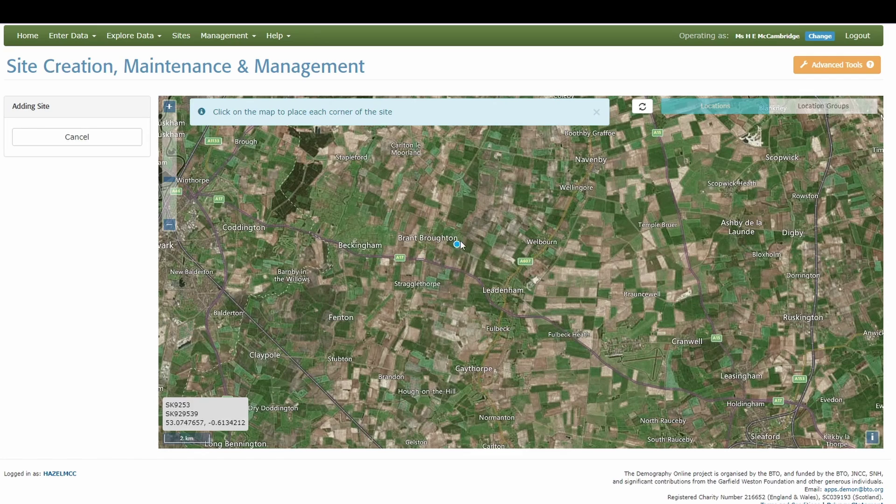
pyautogui.scroll(2, 482, 276)
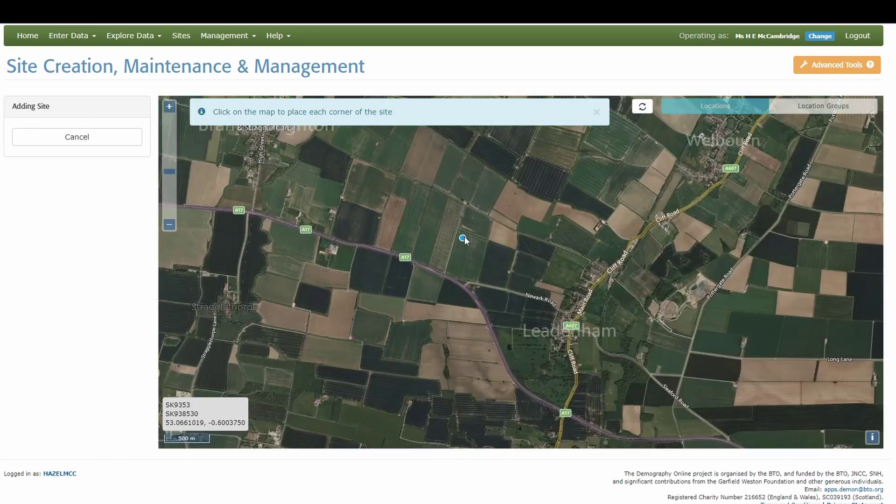
pyautogui.moveTo(470, 233); pyautogui.dragTo(490, 286)
pyautogui.moveTo(449, 328); pyautogui.dragTo(586, 178)
pyautogui.moveTo(509, 353); pyautogui.dragTo(467, 248)
pyautogui.moveTo(470, 325); pyautogui.dragTo(450, 260)
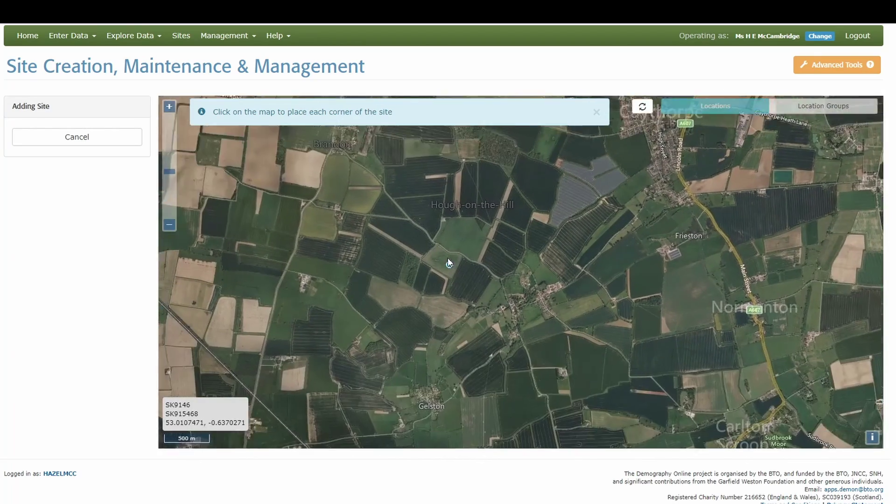
pyautogui.moveTo(539, 354); pyautogui.dragTo(402, 186)
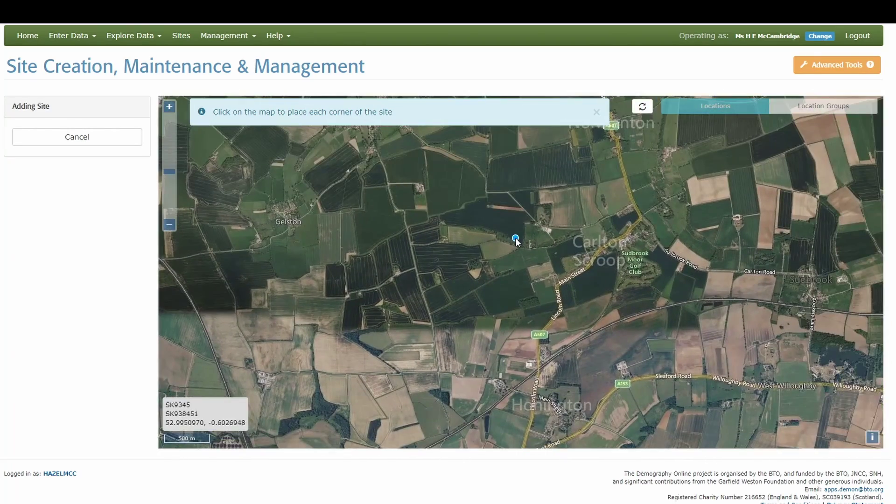
pyautogui.moveTo(516, 238); pyautogui.dragTo(458, 255)
pyautogui.scroll(2, 582, 306)
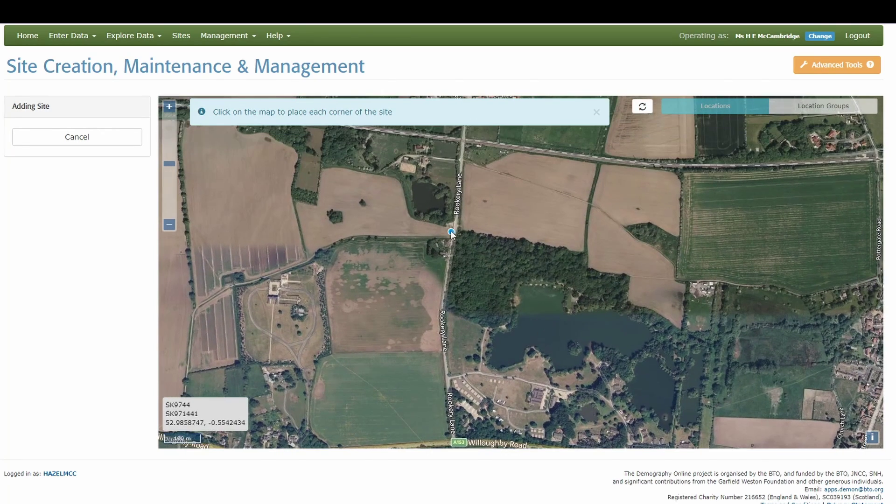
pyautogui.click(461, 228)
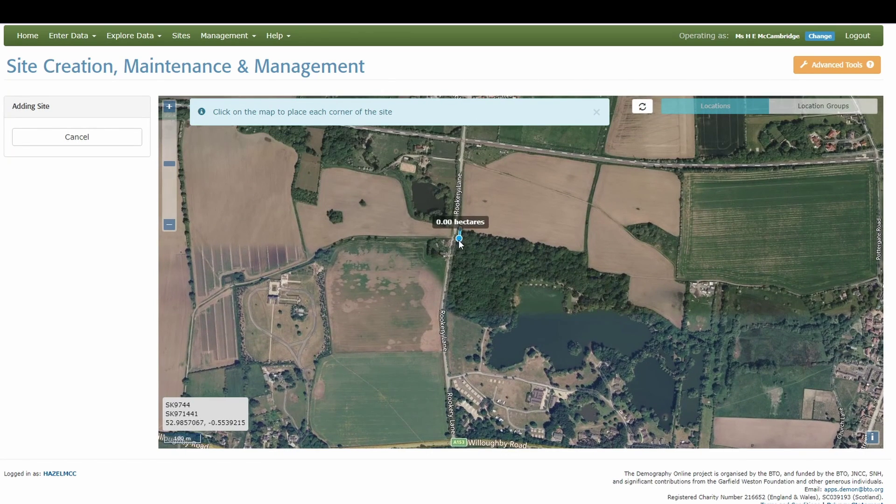
pyautogui.click(444, 309)
pyautogui.click(486, 328)
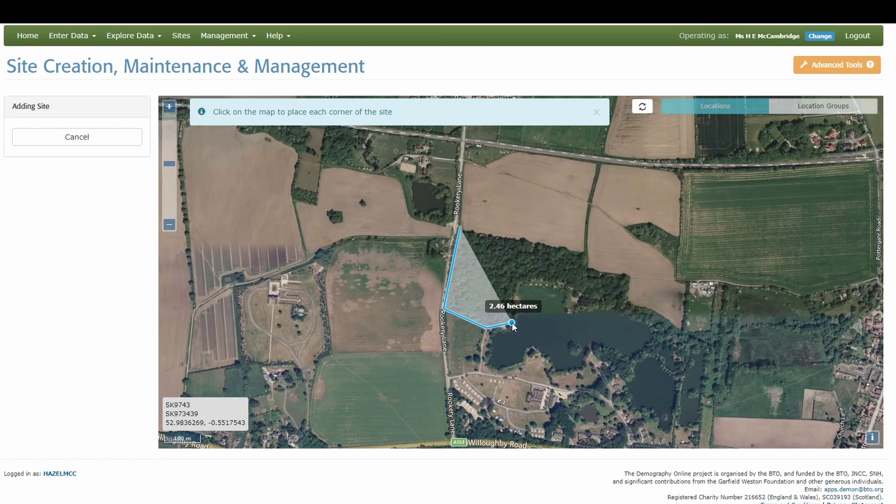
pyautogui.click(513, 322)
pyautogui.click(519, 283)
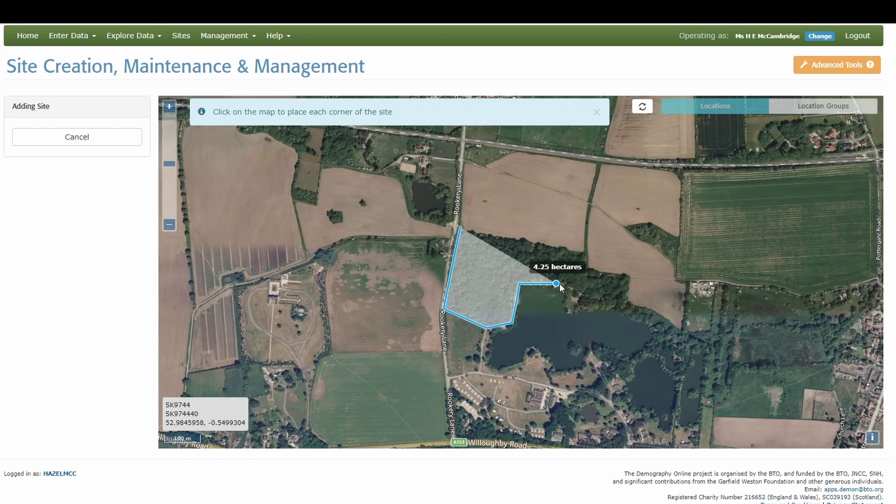
pyautogui.click(580, 295)
pyautogui.click(571, 314)
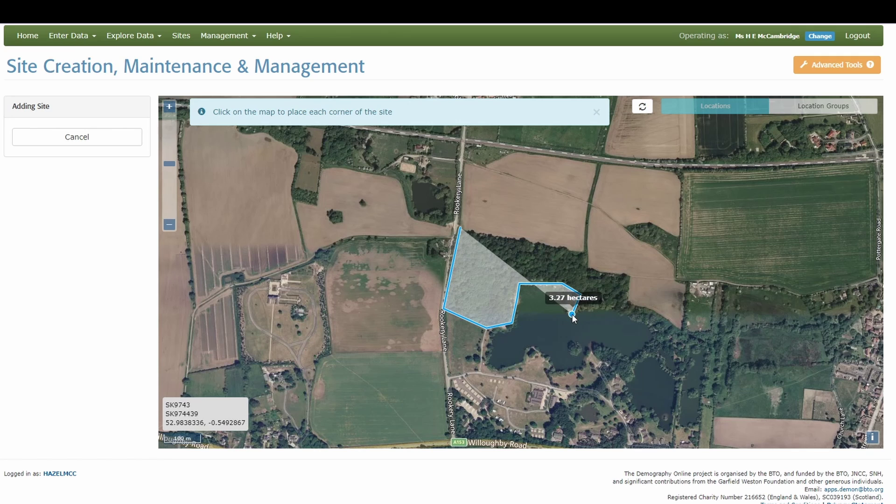
pyautogui.click(615, 306)
pyautogui.click(628, 300)
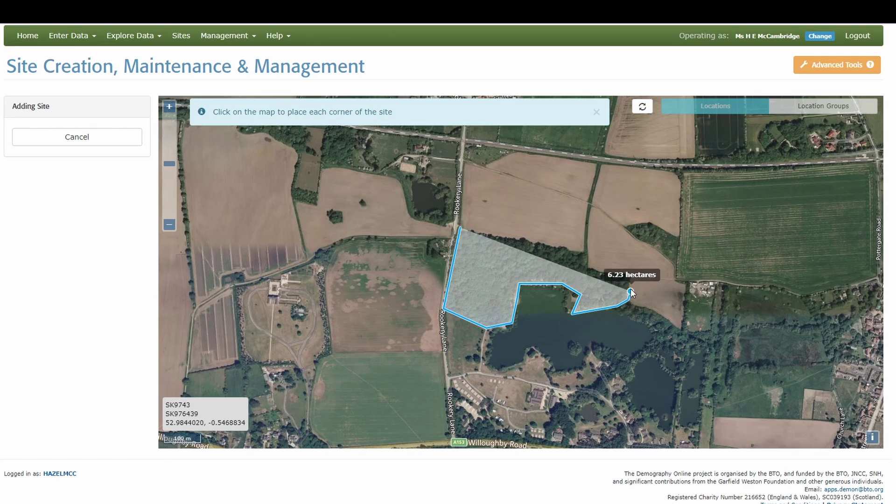
pyautogui.click(631, 276)
pyautogui.click(589, 269)
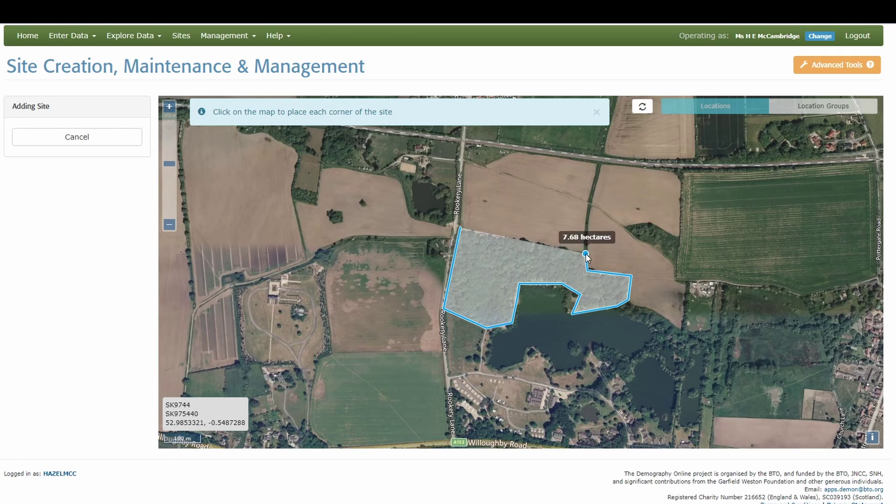
pyautogui.click(586, 251)
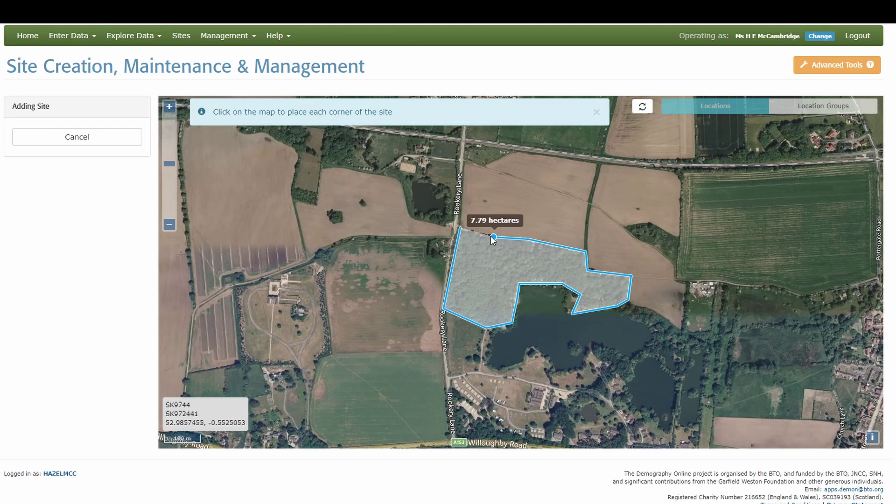
pyautogui.click(460, 228)
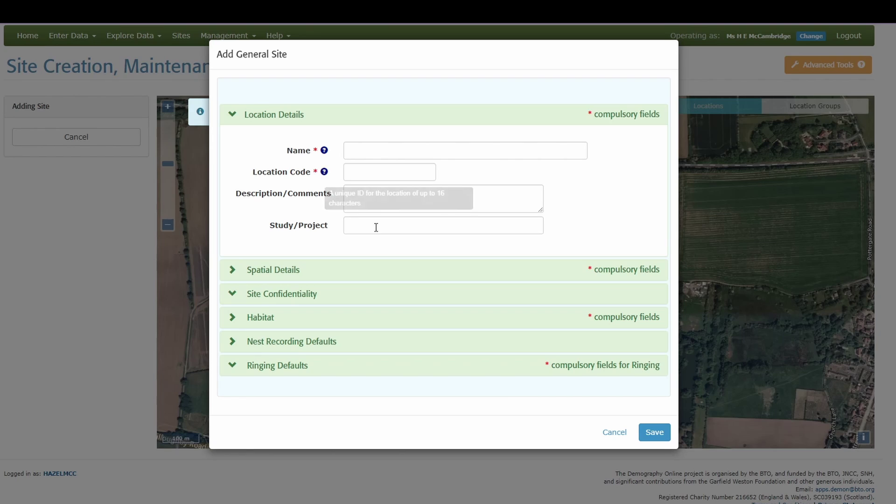
# Review the spatial details and habitat sections of the new general site's form
pyautogui.click(367, 273)
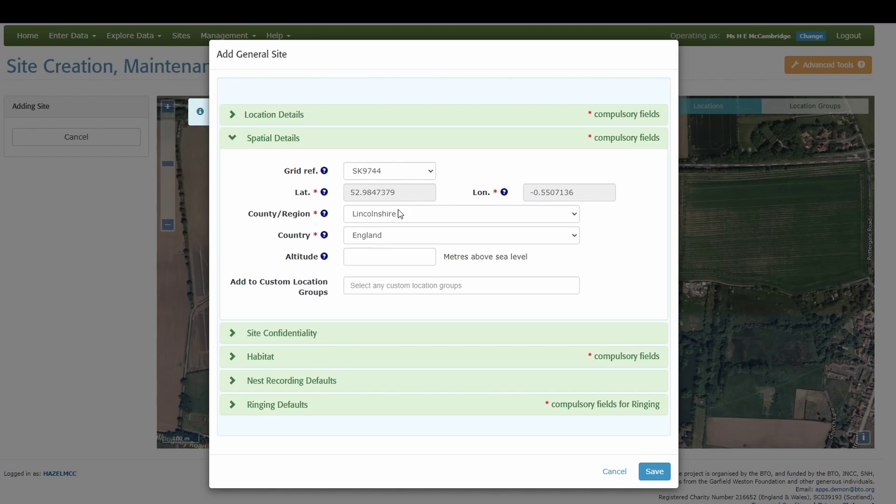
pyautogui.click(300, 356)
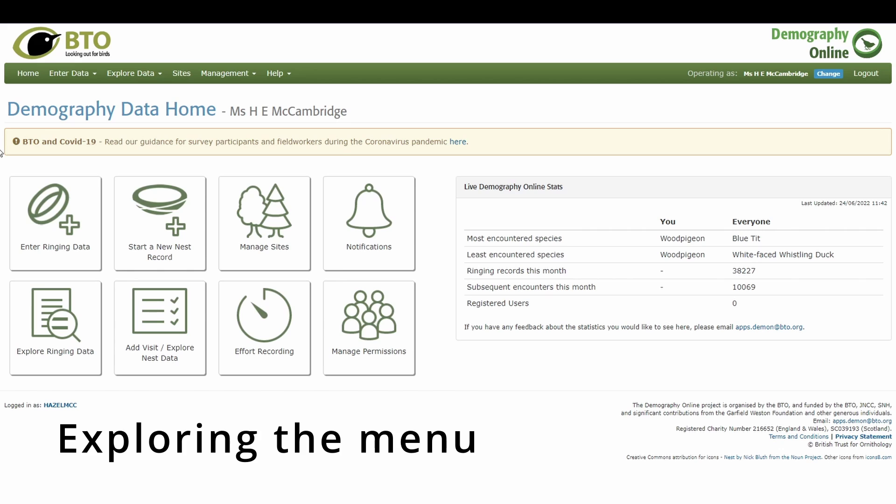
# Look through the data entry options, open a new nest record form and return to the Demography home page
pyautogui.click(94, 74)
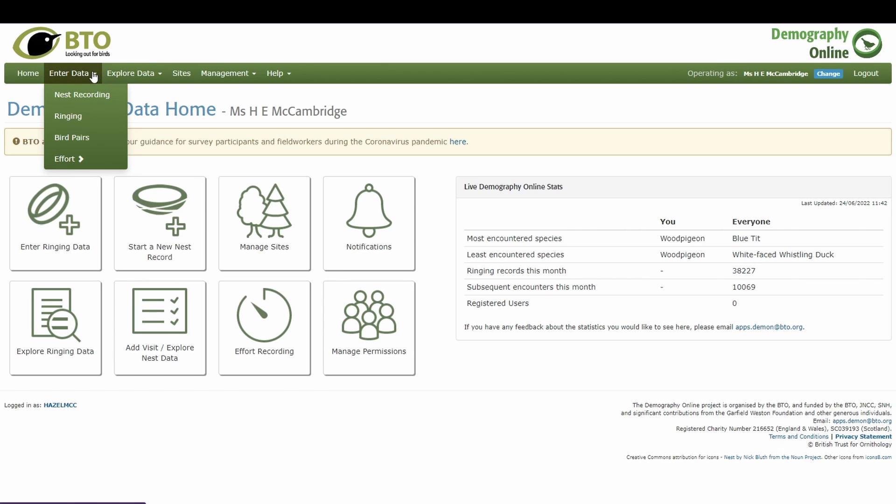
pyautogui.click(93, 74)
pyautogui.click(93, 74)
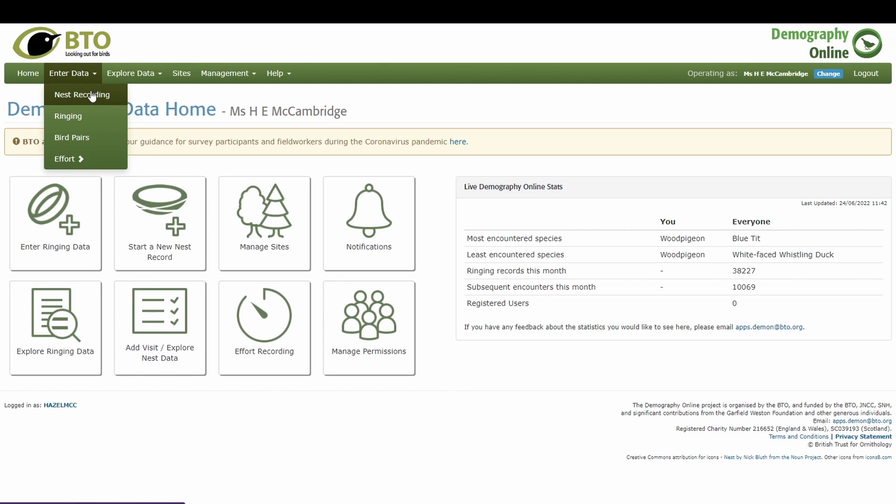
pyautogui.click(92, 96)
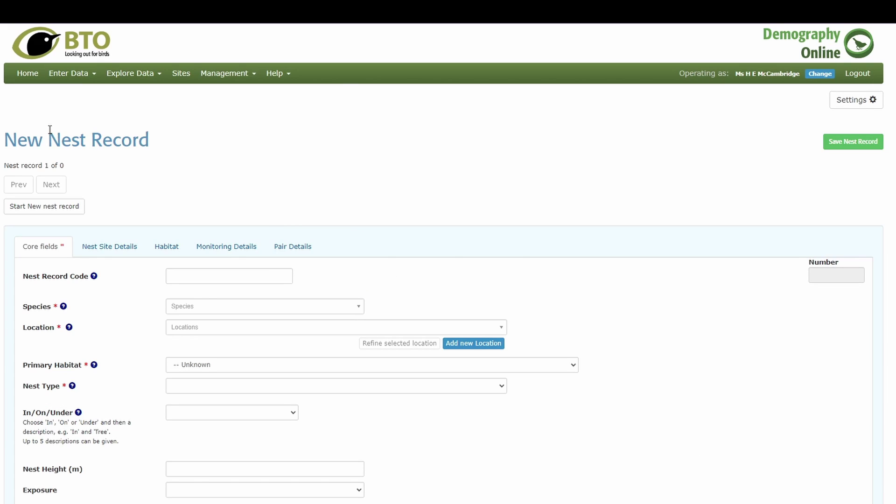
pyautogui.click(28, 73)
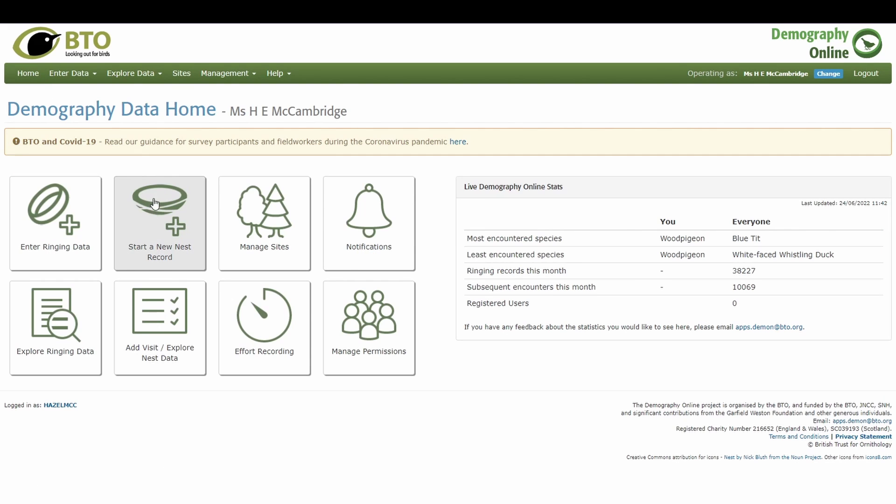
# Look through the options offered for exploring data, management and help documents
pyautogui.click(158, 74)
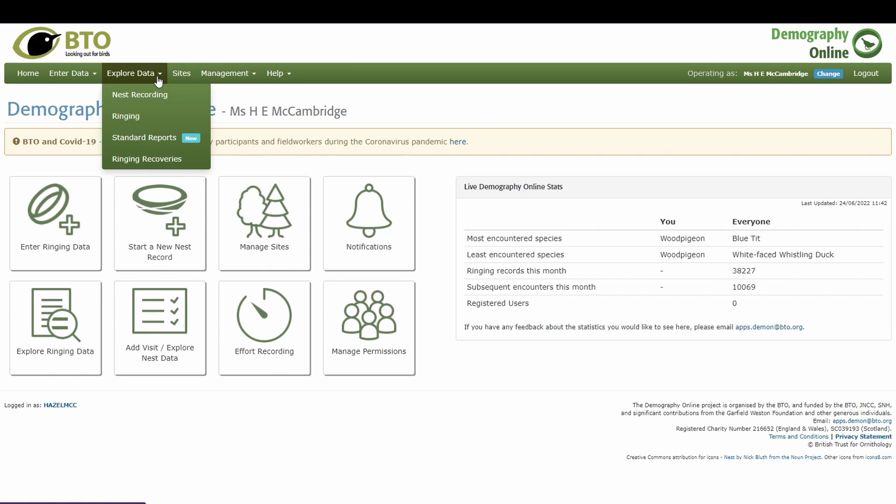
pyautogui.click(159, 74)
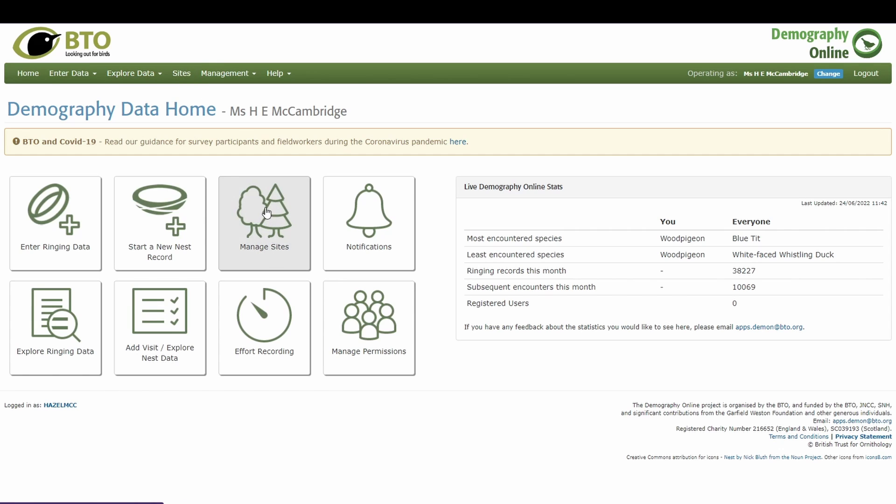
pyautogui.click(252, 75)
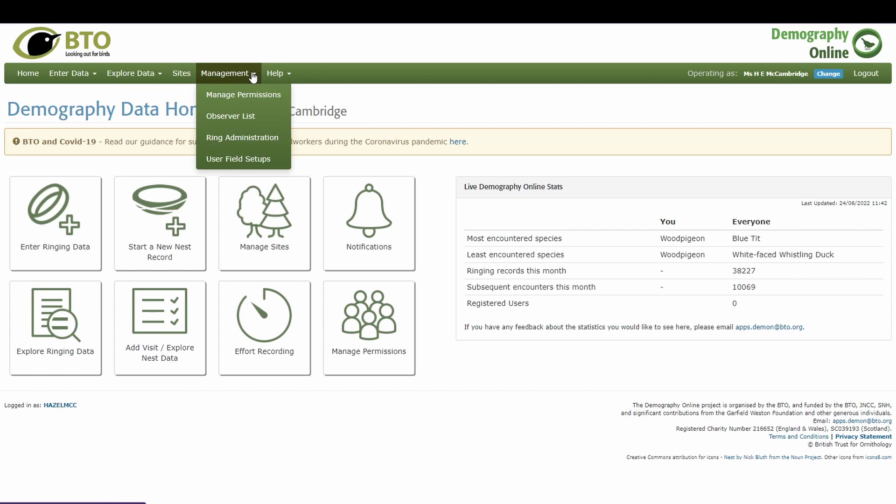
pyautogui.click(252, 75)
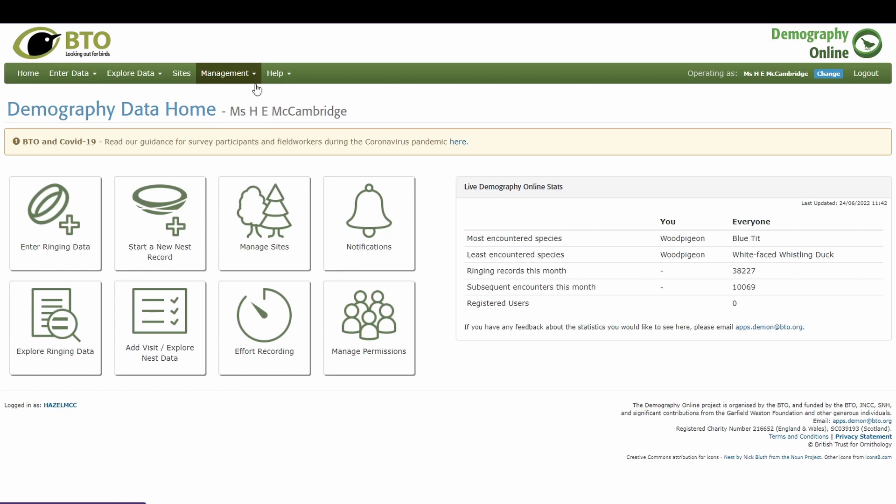
pyautogui.click(288, 76)
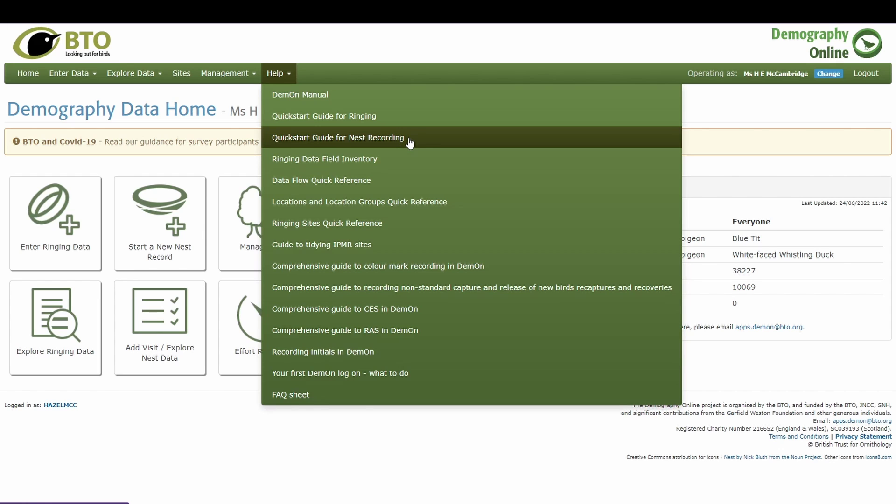
pyautogui.click(279, 74)
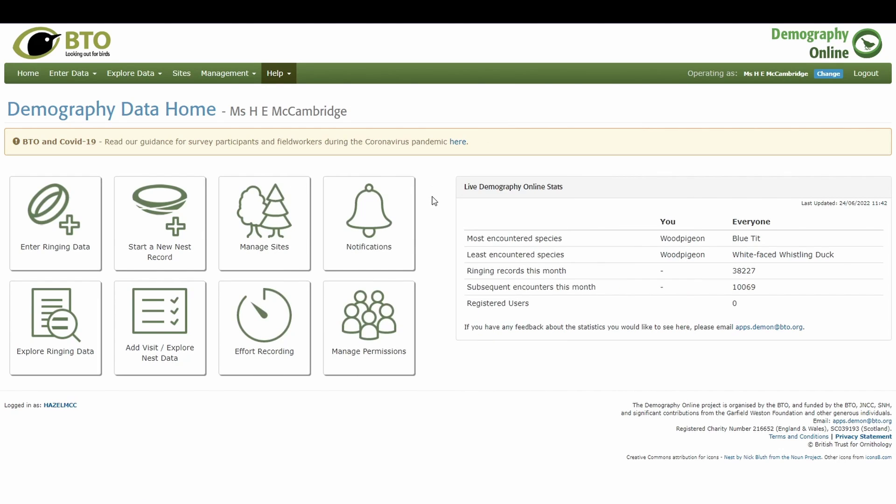